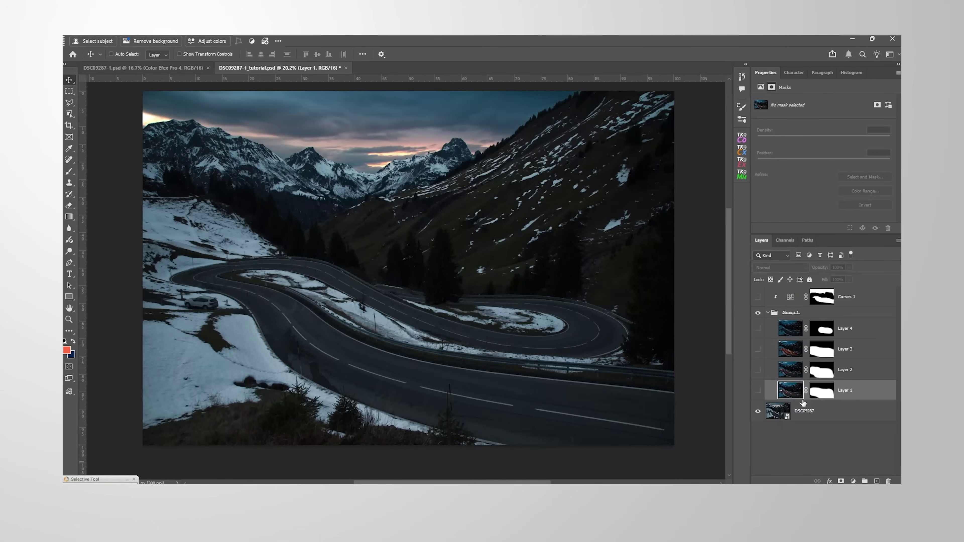
# Show Layers 1–4, set Layer 1 to Lighten blending, enable Curves 1 and select Group 1.
pyautogui.click(763, 393)
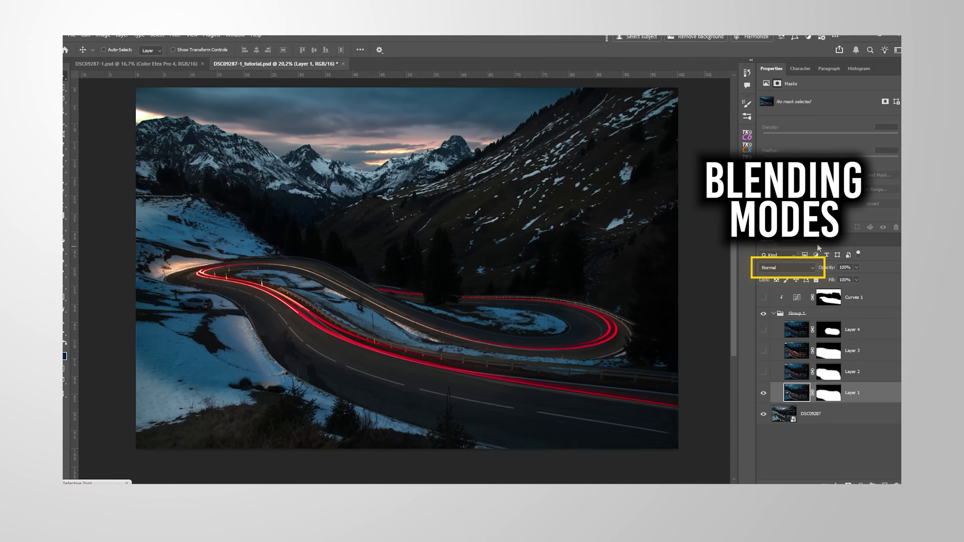
pyautogui.click(786, 268)
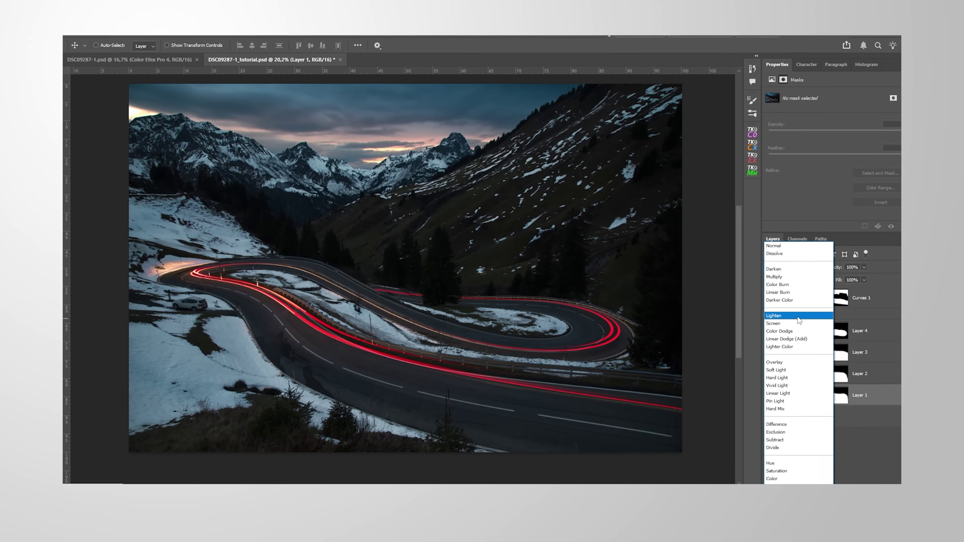
pyautogui.click(772, 315)
pyautogui.click(768, 373)
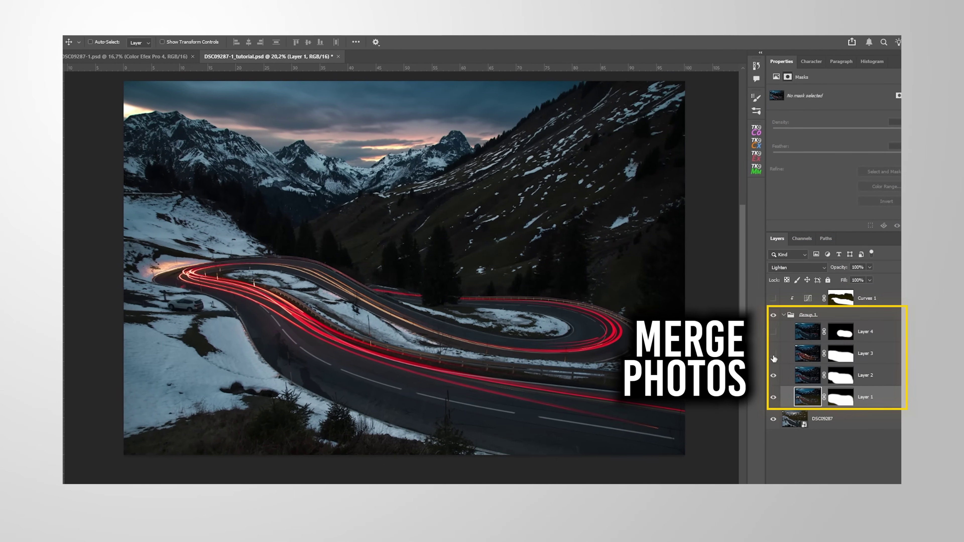
pyautogui.click(773, 354)
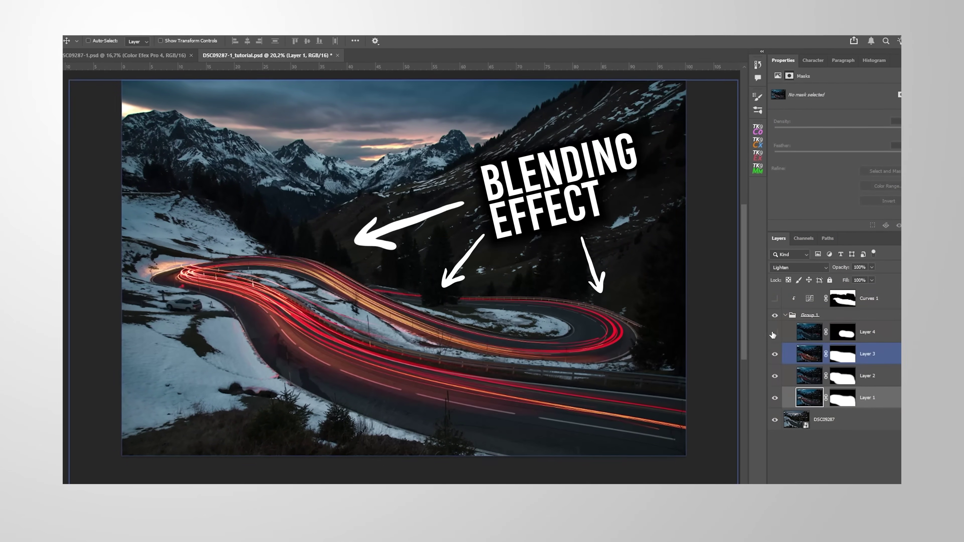
pyautogui.click(774, 332)
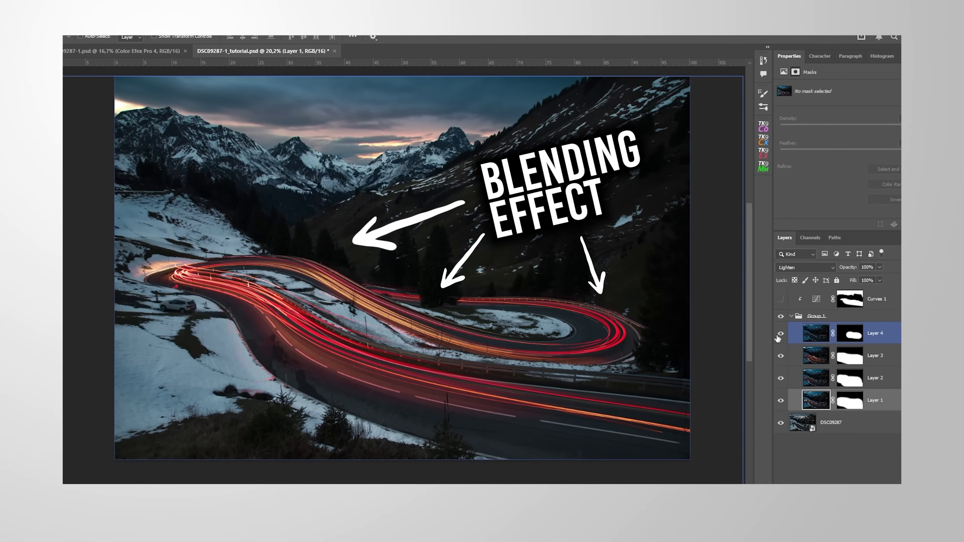
pyautogui.click(779, 300)
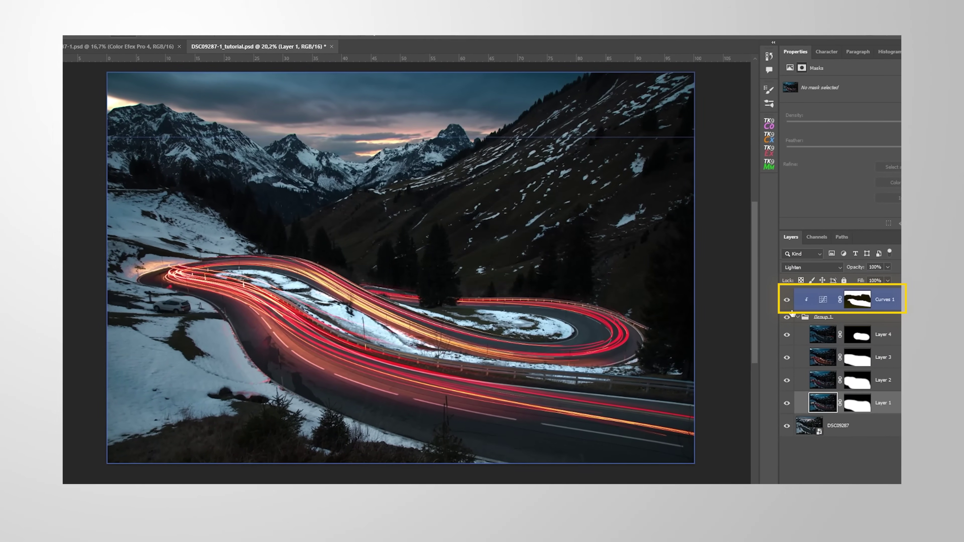
pyautogui.click(788, 318)
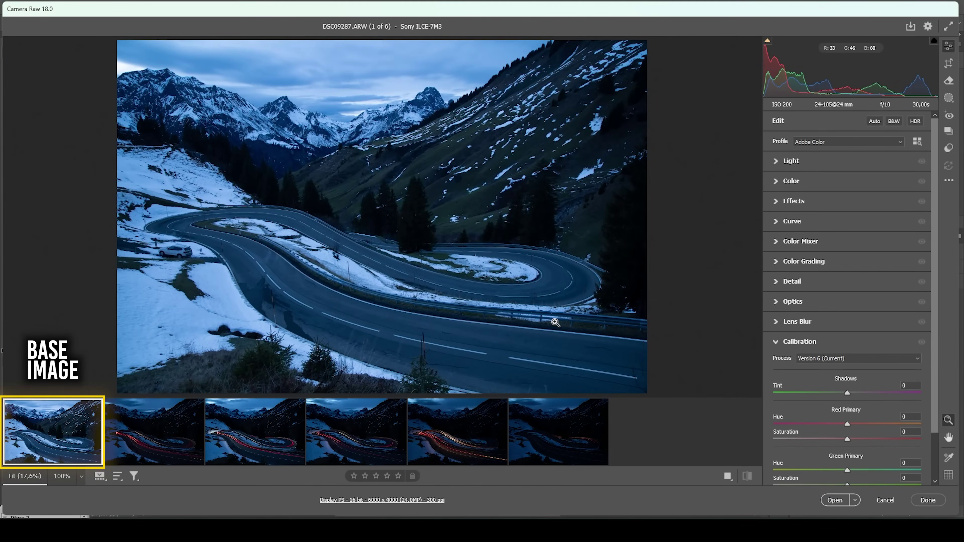
# Review raw frames 2–6, return to base image DSC09287, and collapse the filmstrip.
pyautogui.click(131, 440)
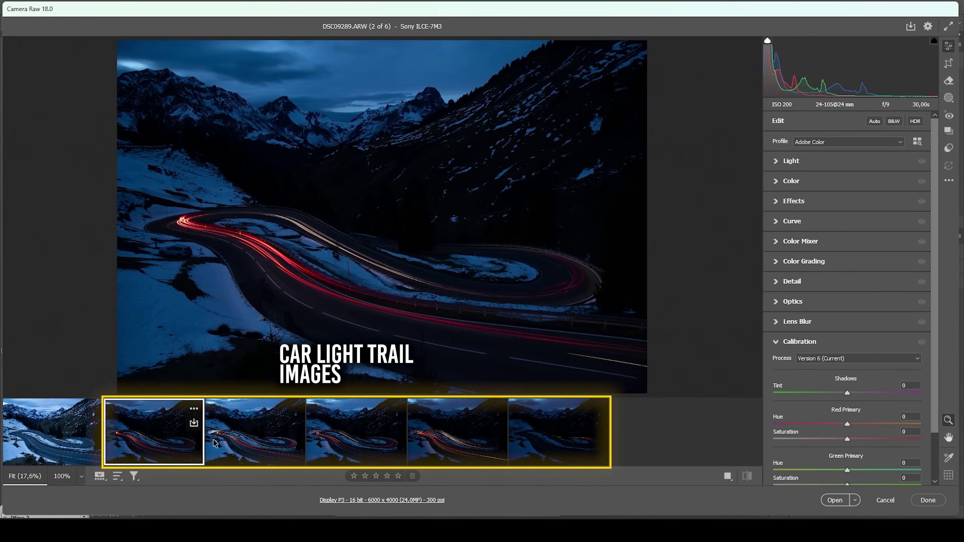
pyautogui.click(253, 440)
pyautogui.click(329, 442)
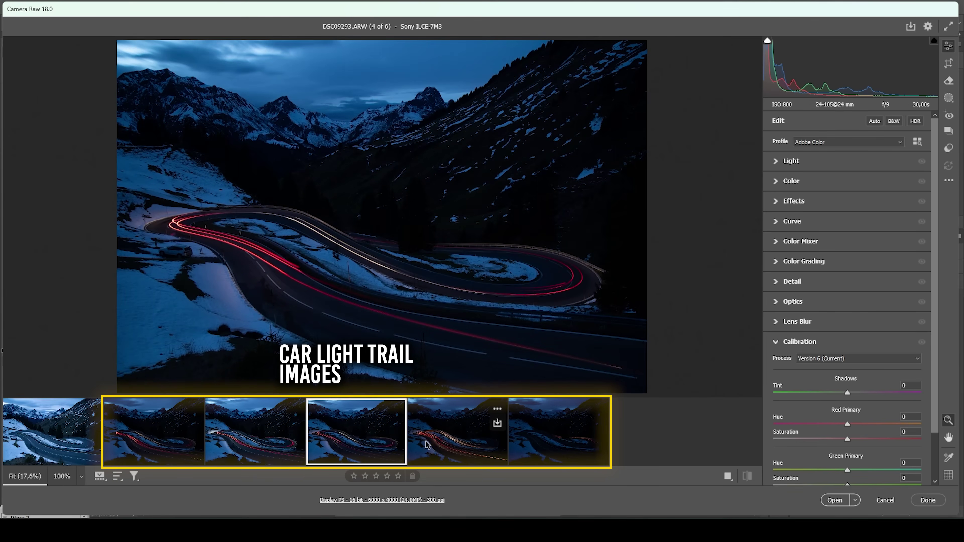
pyautogui.click(427, 444)
pyautogui.click(533, 438)
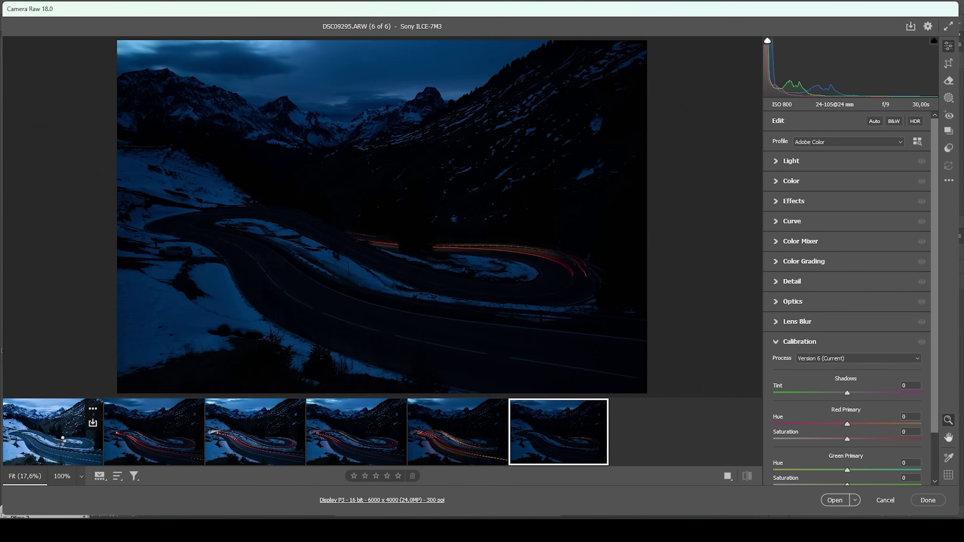
pyautogui.click(62, 444)
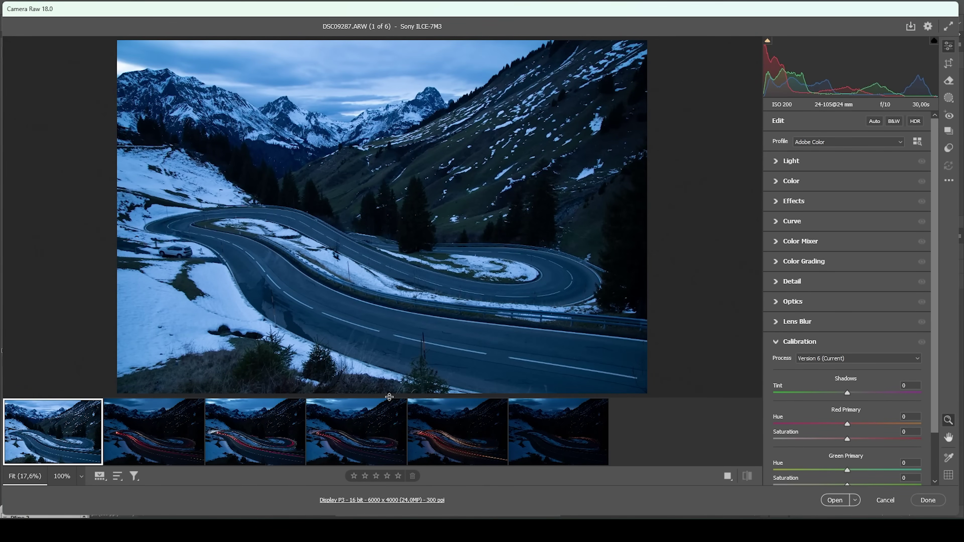
pyautogui.moveTo(389, 397); pyautogui.dragTo(388, 455)
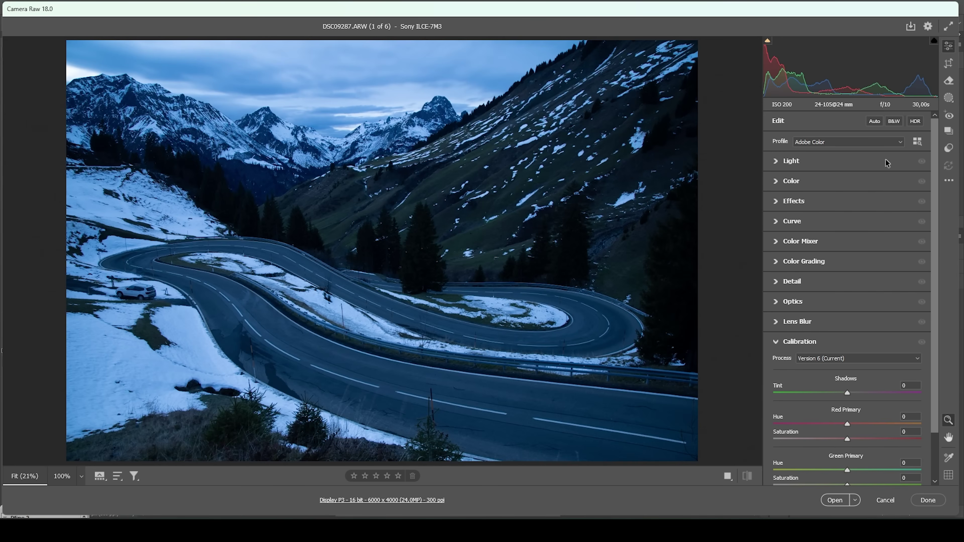
# Apply the Adobe Standard profile to the base image DSC09287.
pyautogui.click(830, 143)
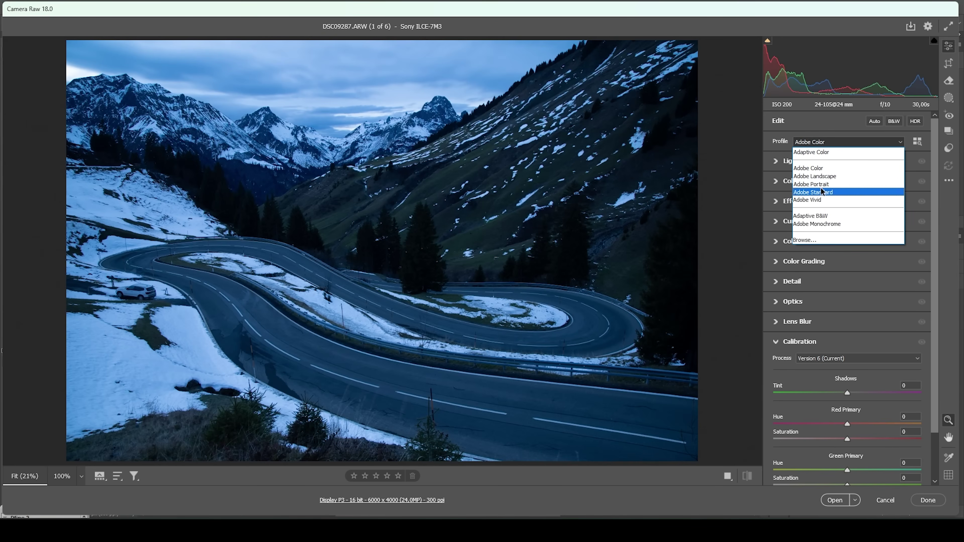
pyautogui.click(821, 191)
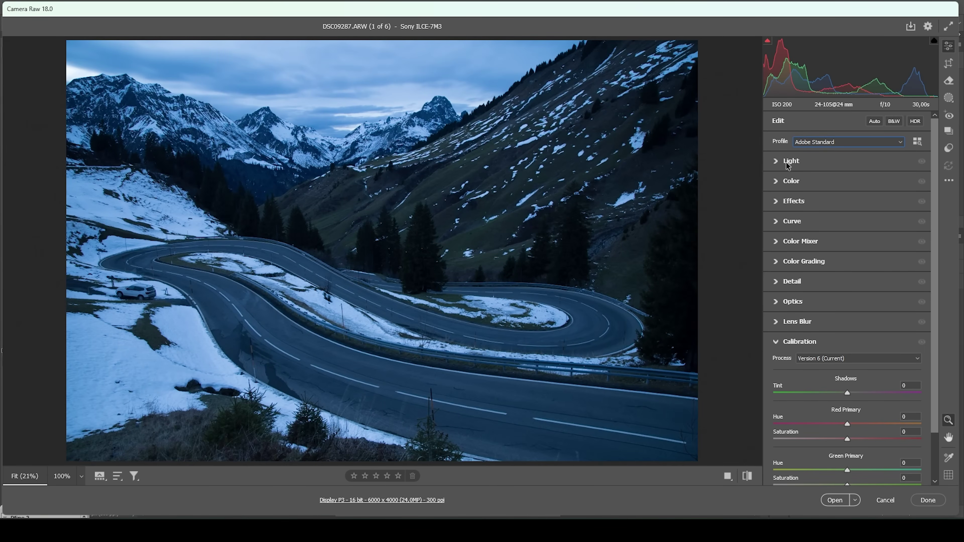
pyautogui.click(776, 161)
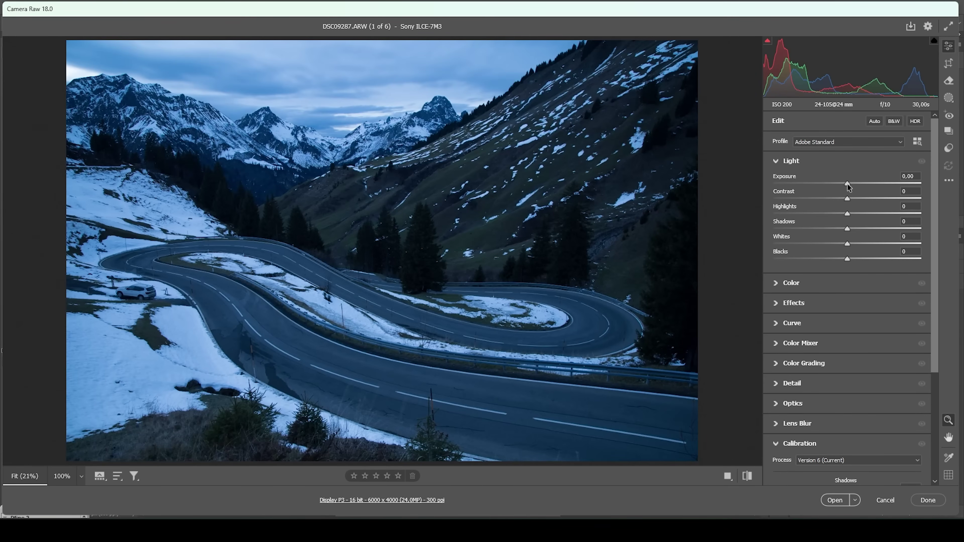
# Set Exposure -1.65, Shadows +29, Blacks +32 and Whites +33.
pyautogui.moveTo(847, 186); pyautogui.dragTo(823, 185)
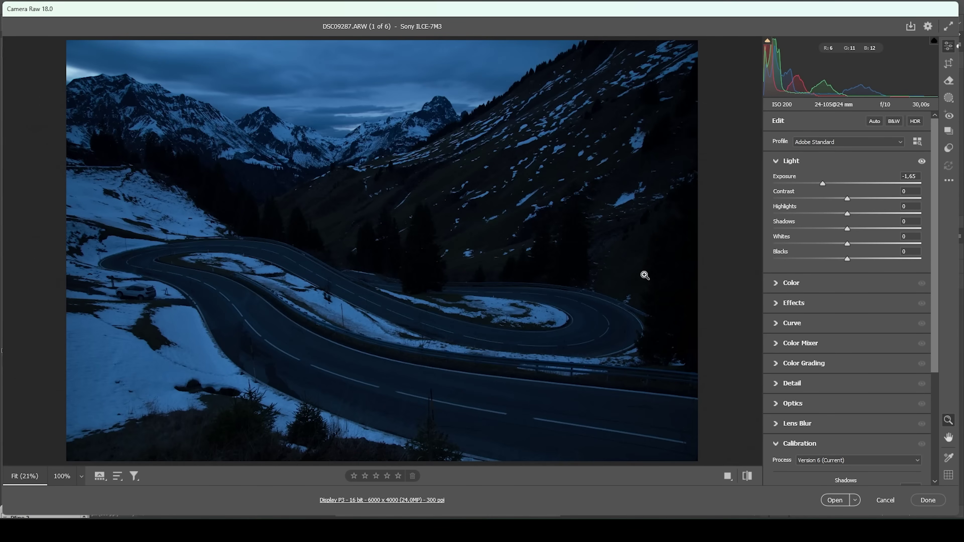
pyautogui.moveTo(845, 228); pyautogui.dragTo(866, 229)
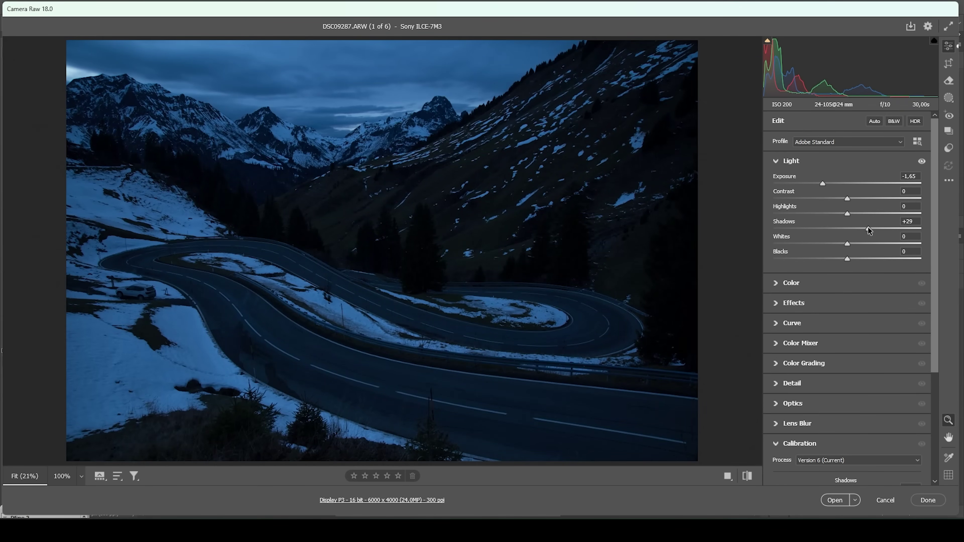
pyautogui.moveTo(847, 256); pyautogui.dragTo(874, 258)
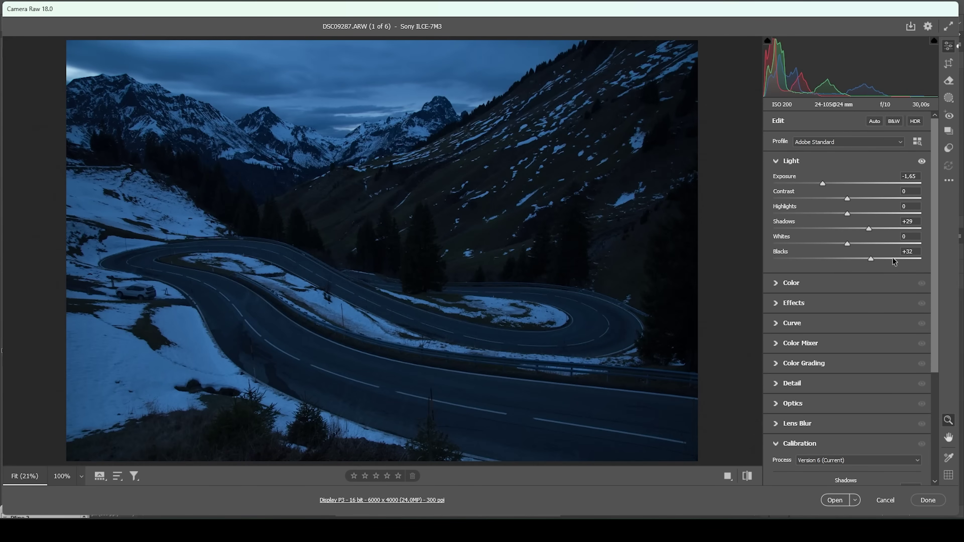
pyautogui.moveTo(848, 243); pyautogui.dragTo(869, 245)
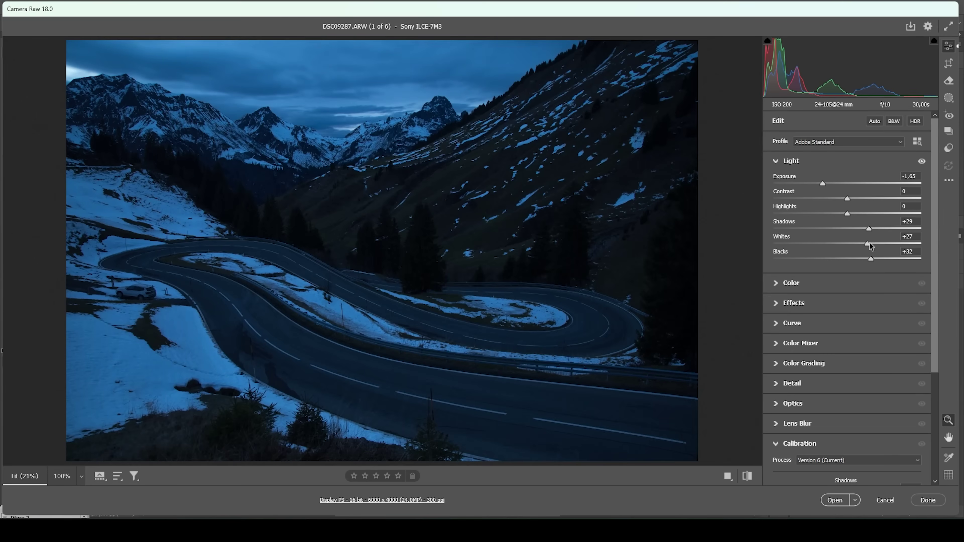
pyautogui.moveTo(870, 244); pyautogui.dragTo(873, 246)
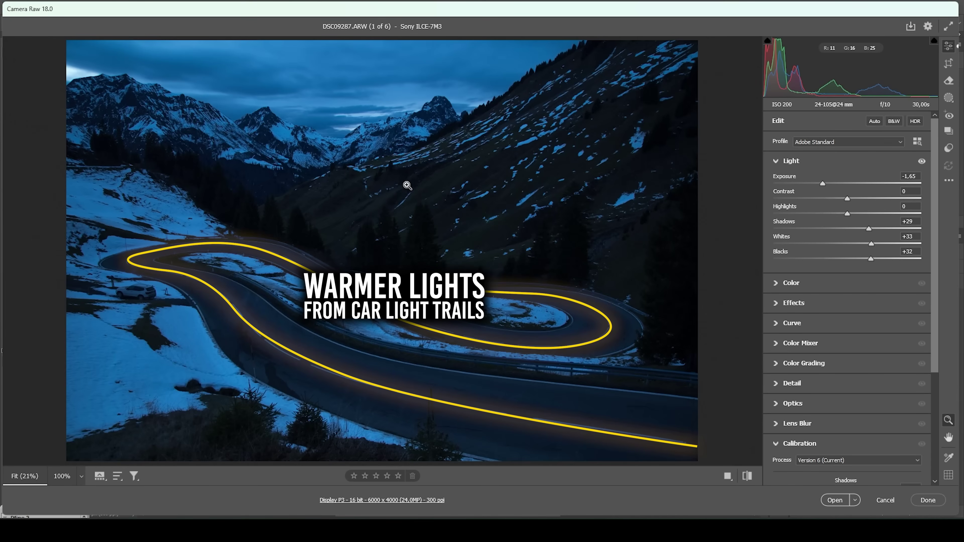
# Warm the Temperature to 13250 with Vibrance +15 and Saturation +7.
pyautogui.click(816, 290)
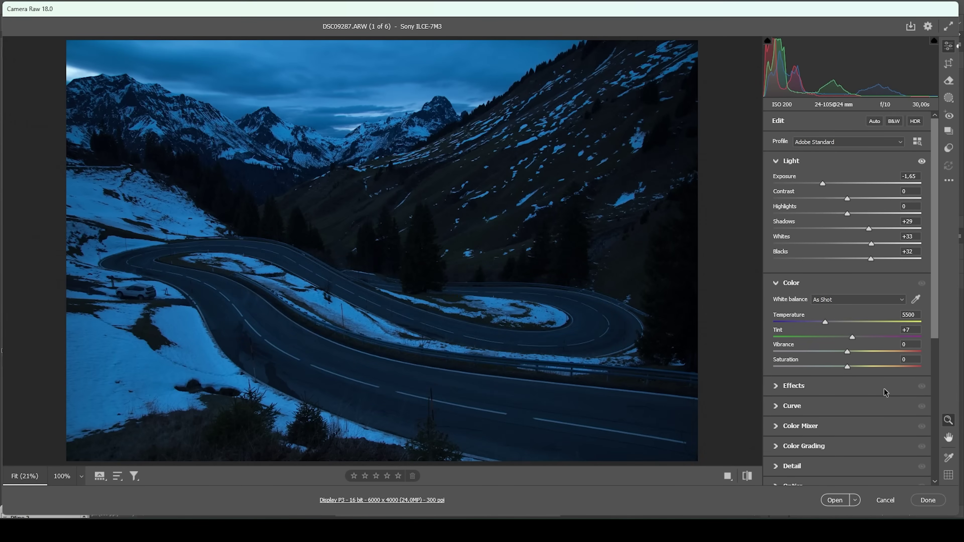
pyautogui.moveTo(827, 323); pyautogui.dragTo(885, 332)
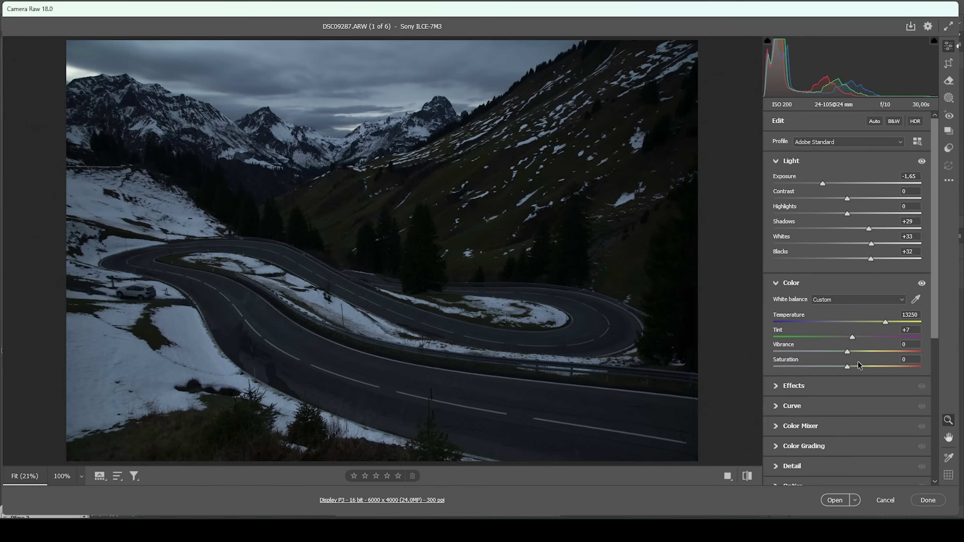
pyautogui.moveTo(848, 352); pyautogui.dragTo(854, 353)
pyautogui.click(851, 369)
pyautogui.moveTo(853, 368); pyautogui.dragTo(852, 369)
# Add Texture +7 and Clarity +5, and set Dehaze to -7.
pyautogui.click(809, 385)
pyautogui.scroll(-3, 813, 377)
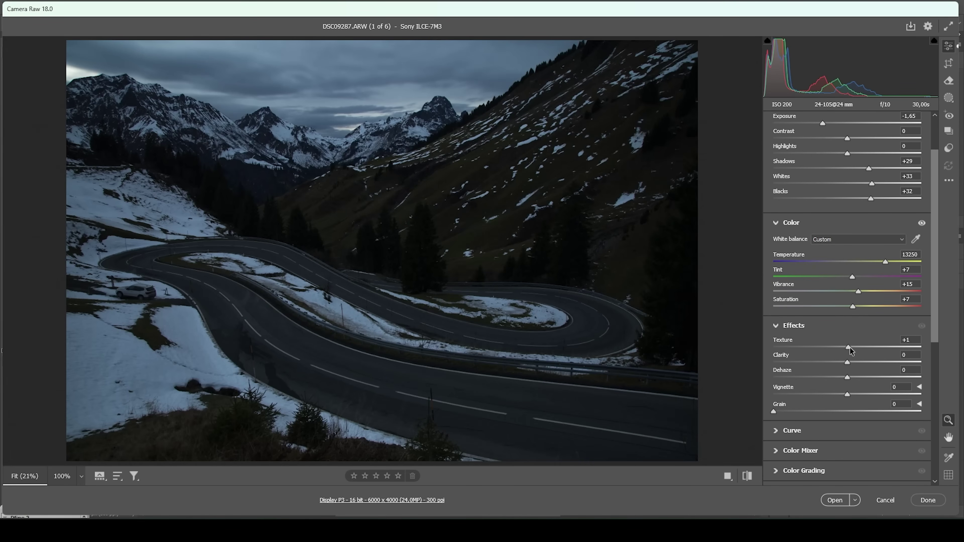
pyautogui.moveTo(852, 347); pyautogui.dragTo(854, 348)
pyautogui.moveTo(848, 362); pyautogui.dragTo(850, 362)
pyautogui.moveTo(848, 376); pyautogui.dragTo(841, 375)
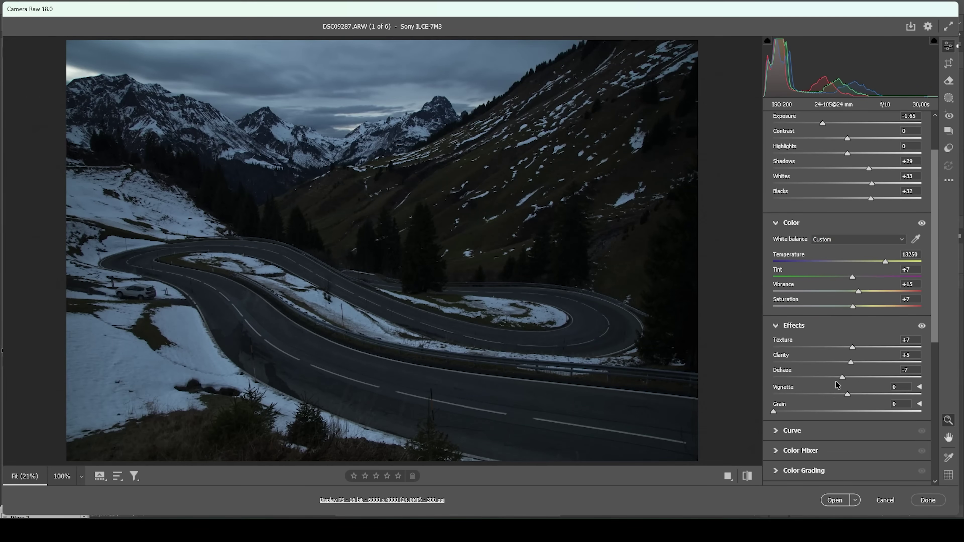
# Compare the edited image against the defaults twice with the before/after toggle.
pyautogui.click(747, 477)
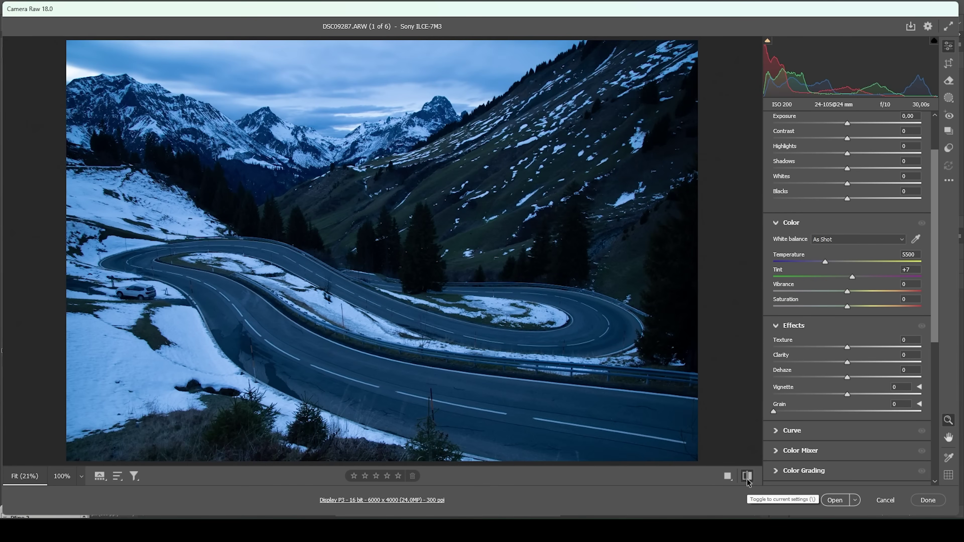
pyautogui.click(747, 477)
pyautogui.click(747, 478)
pyautogui.click(746, 478)
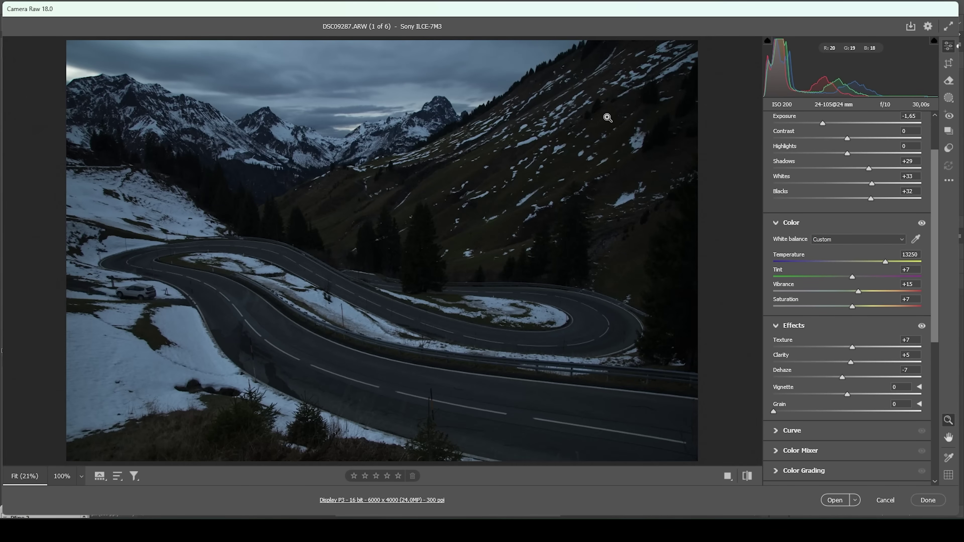
# Create a sky mask with Contrast +33, raised Highlights and Shadows -100.
pyautogui.click(948, 100)
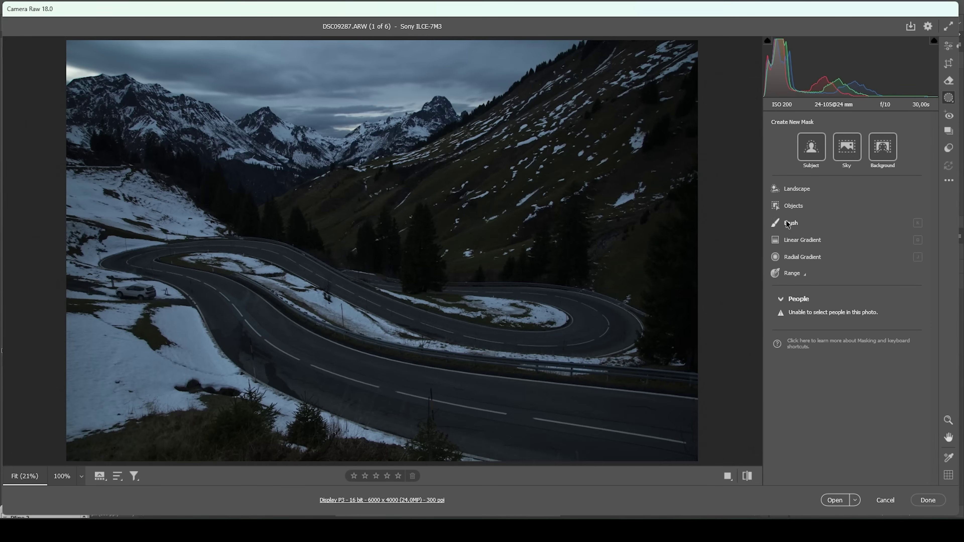
pyautogui.click(848, 148)
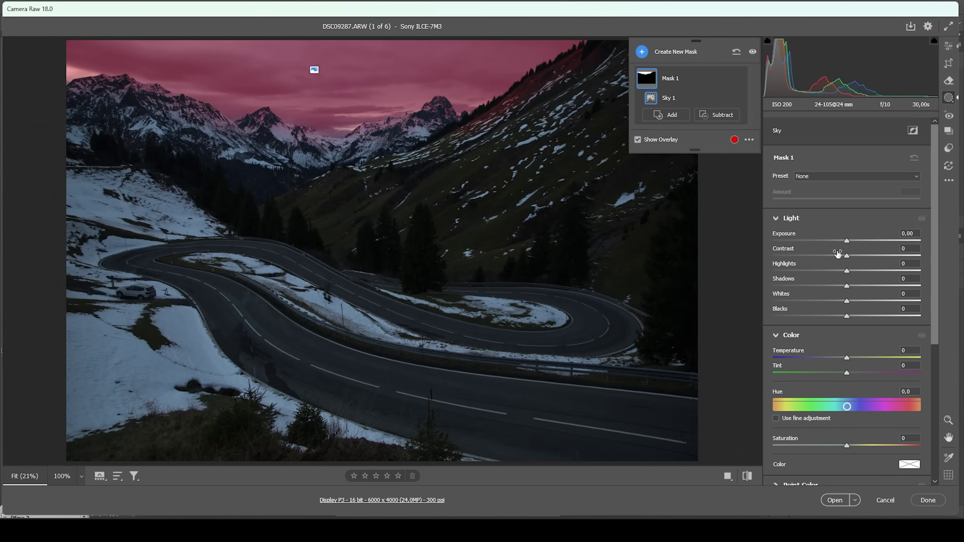
pyautogui.click(847, 258)
pyautogui.moveTo(847, 258); pyautogui.dragTo(853, 258)
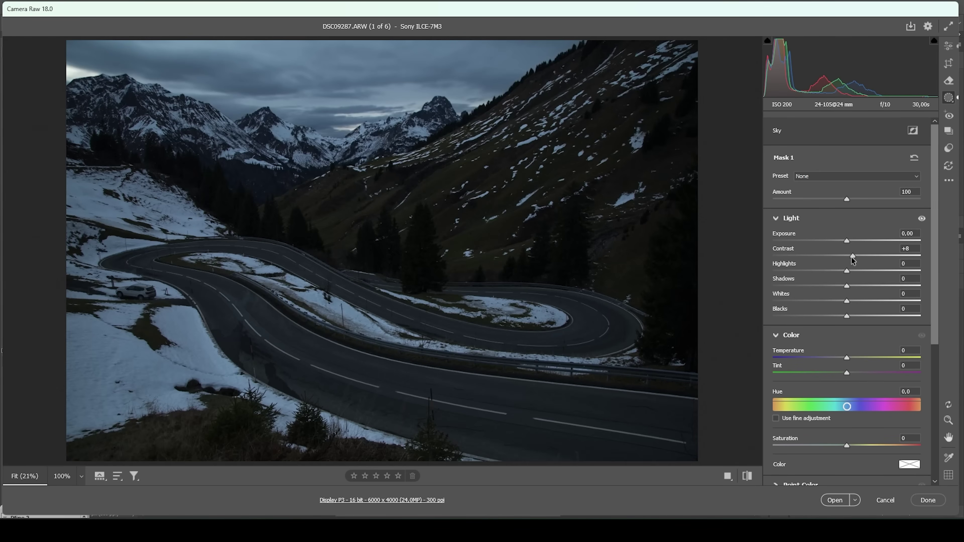
pyautogui.moveTo(852, 258)
pyautogui.mouseDown()
pyautogui.moveTo(872, 256)
pyautogui.moveTo(853, 271)
pyautogui.moveTo(861, 272)
pyautogui.mouseUp()
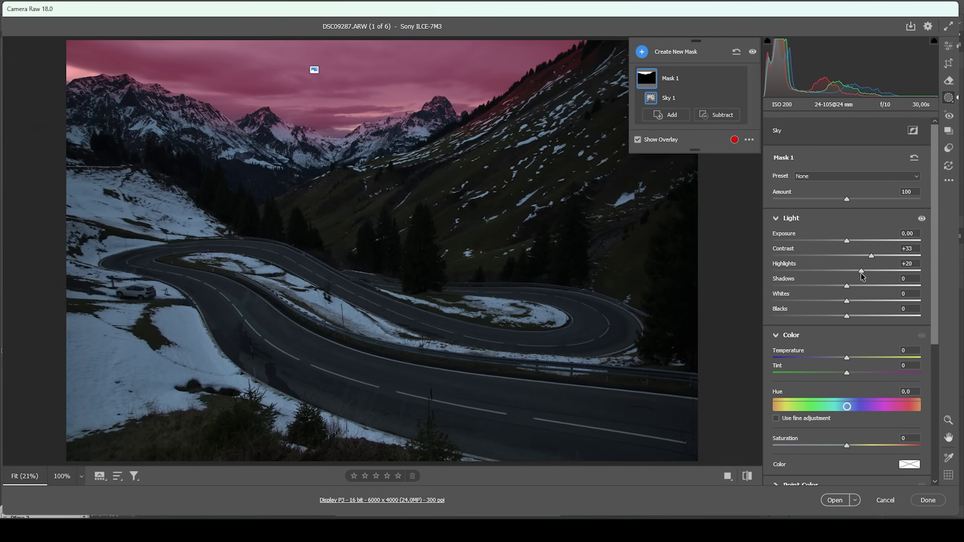
pyautogui.moveTo(847, 287); pyautogui.dragTo(699, 295)
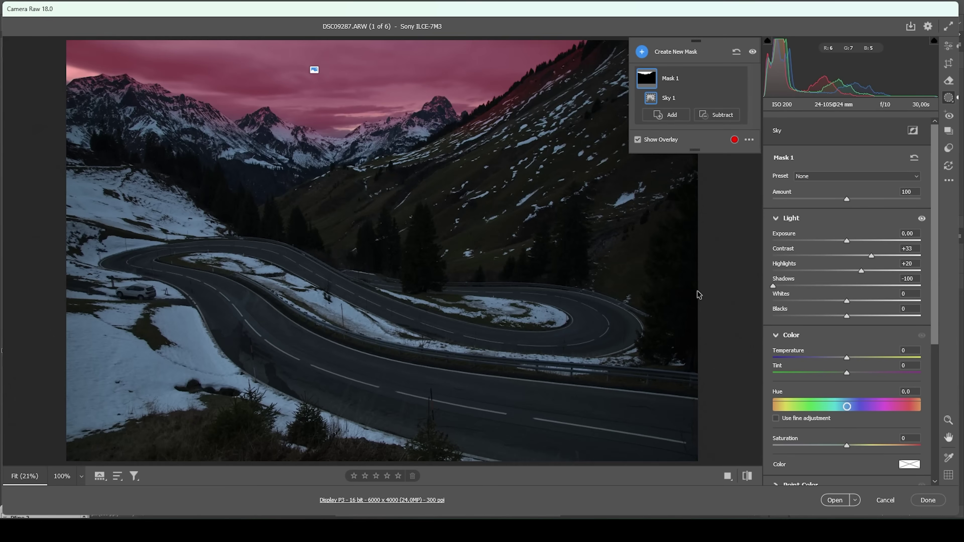
# Raise the sky mask's Clarity to +18 and Whites to +35, and warm it.
pyautogui.scroll(-3, 860, 402)
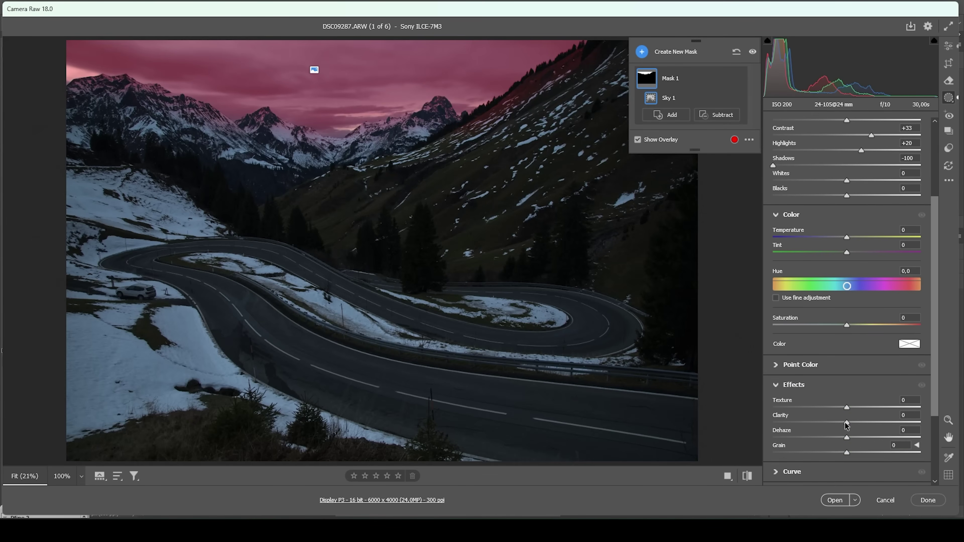
pyautogui.moveTo(847, 422); pyautogui.dragTo(859, 424)
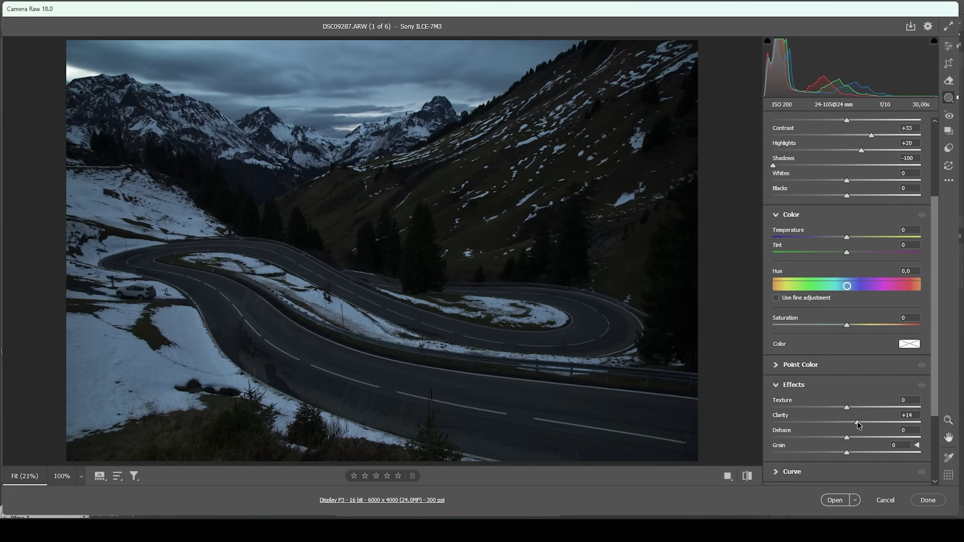
pyautogui.moveTo(857, 421); pyautogui.dragTo(861, 422)
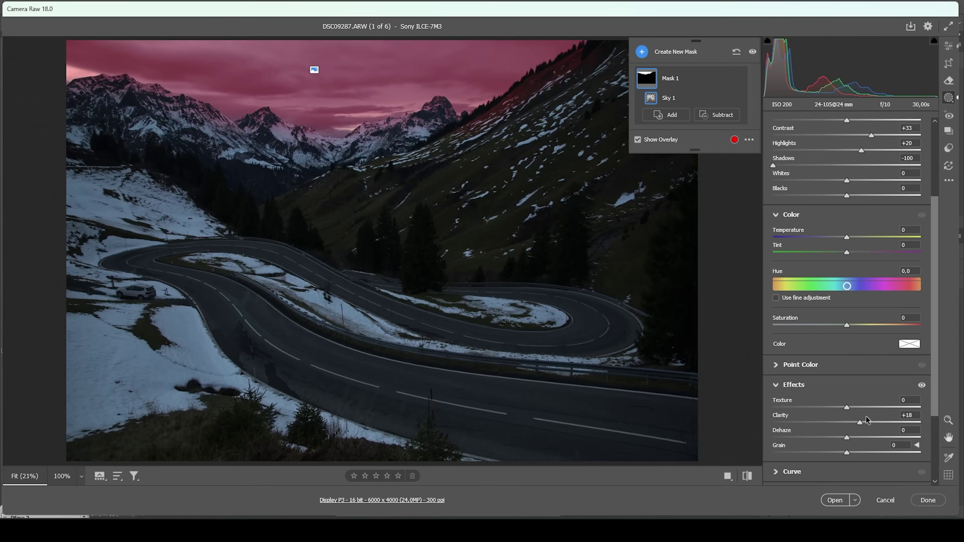
pyautogui.scroll(3, 858, 334)
pyautogui.moveTo(849, 300); pyautogui.dragTo(872, 300)
pyautogui.click(638, 140)
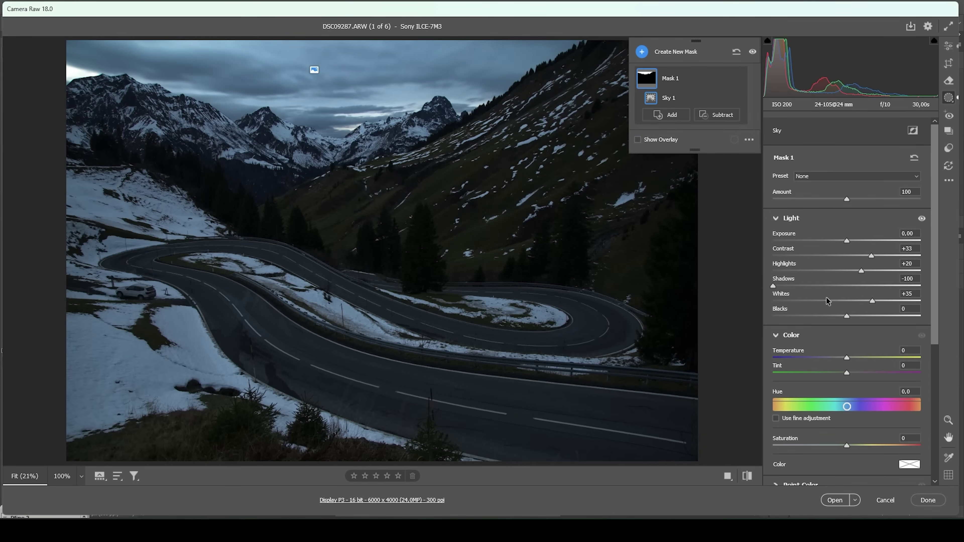
pyautogui.moveTo(846, 358)
pyautogui.mouseDown()
pyautogui.moveTo(864, 358)
pyautogui.moveTo(850, 372)
pyautogui.moveTo(859, 372)
pyautogui.mouseUp()
# Add a second sky mask with a linear gradient subtracted near the top.
pyautogui.click(645, 52)
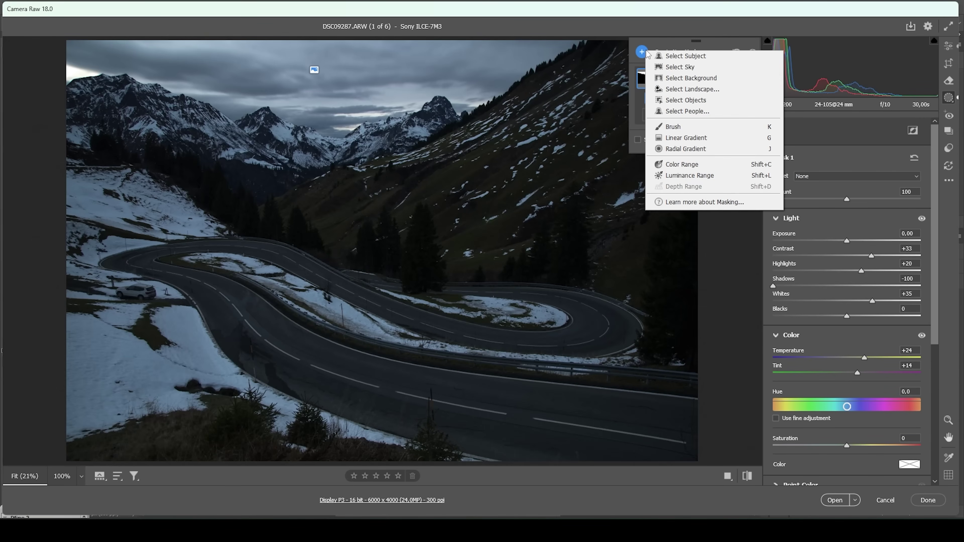
pyautogui.click(692, 69)
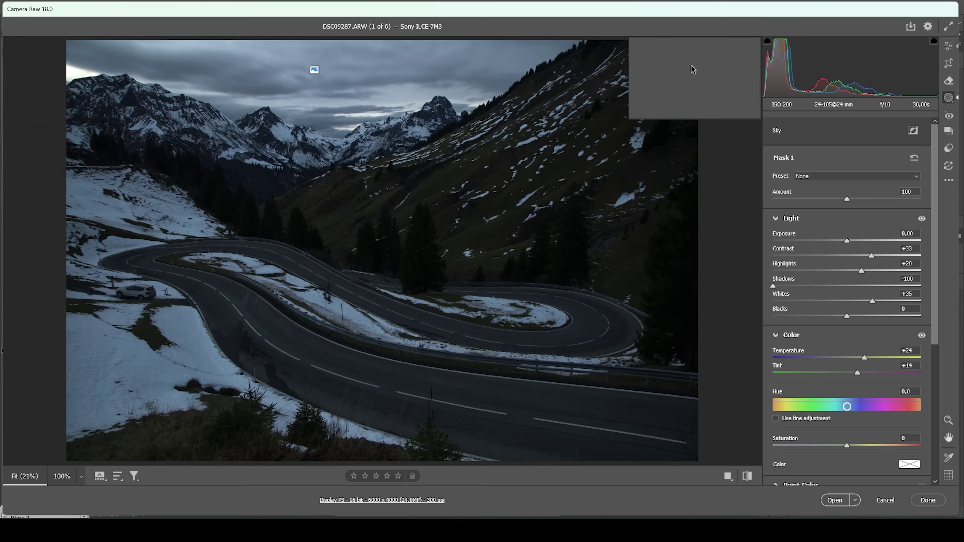
pyautogui.click(638, 164)
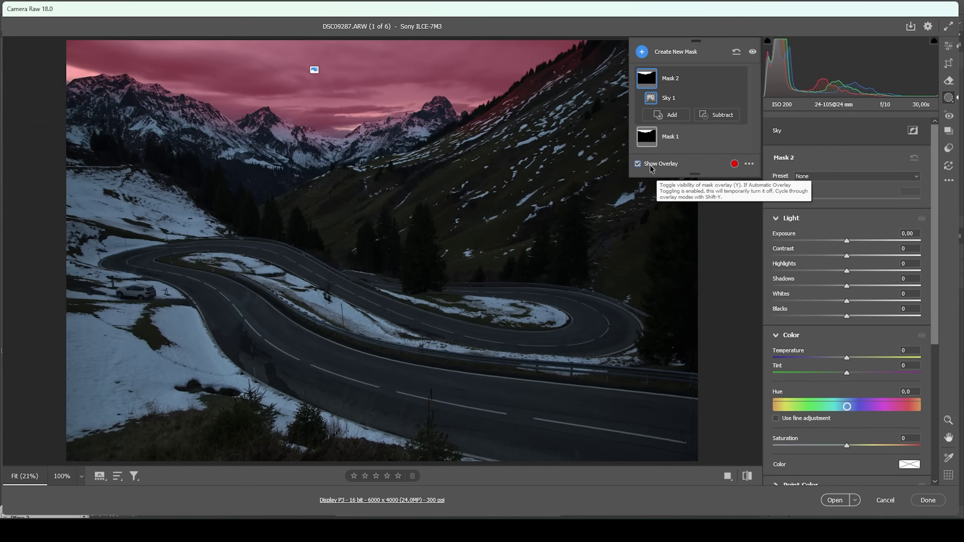
pyautogui.click(718, 114)
pyautogui.click(771, 205)
pyautogui.moveTo(354, 93); pyautogui.dragTo(354, 30)
pyautogui.moveTo(354, 94); pyautogui.dragTo(354, 103)
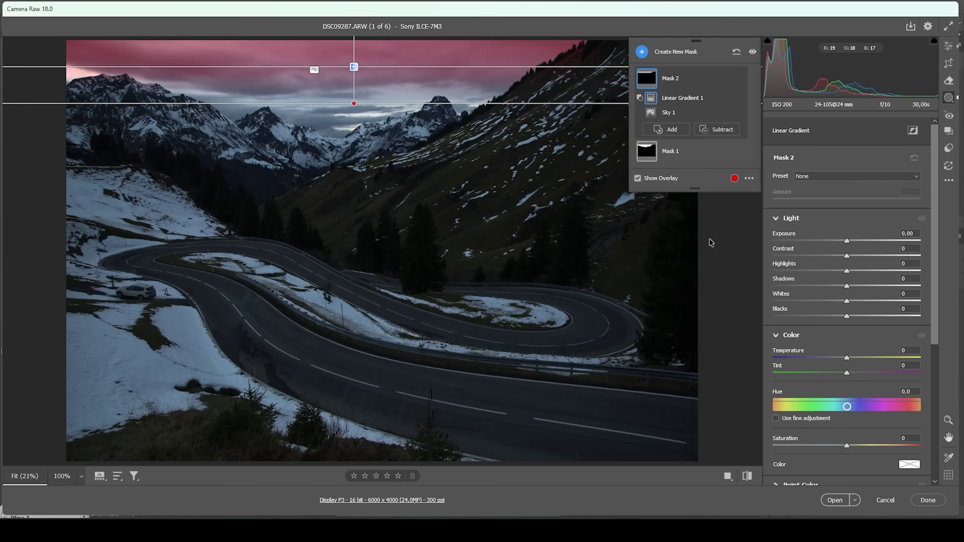
# Darken the upper sky to Exposure -1.35 and cool it to Temperature -55.
pyautogui.moveTo(847, 241); pyautogui.dragTo(822, 241)
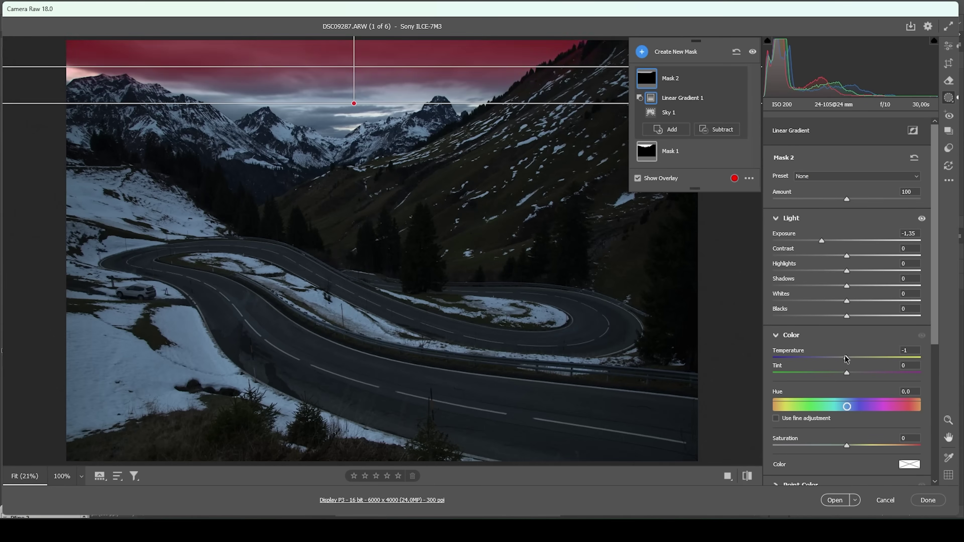
pyautogui.moveTo(847, 359); pyautogui.dragTo(845, 359)
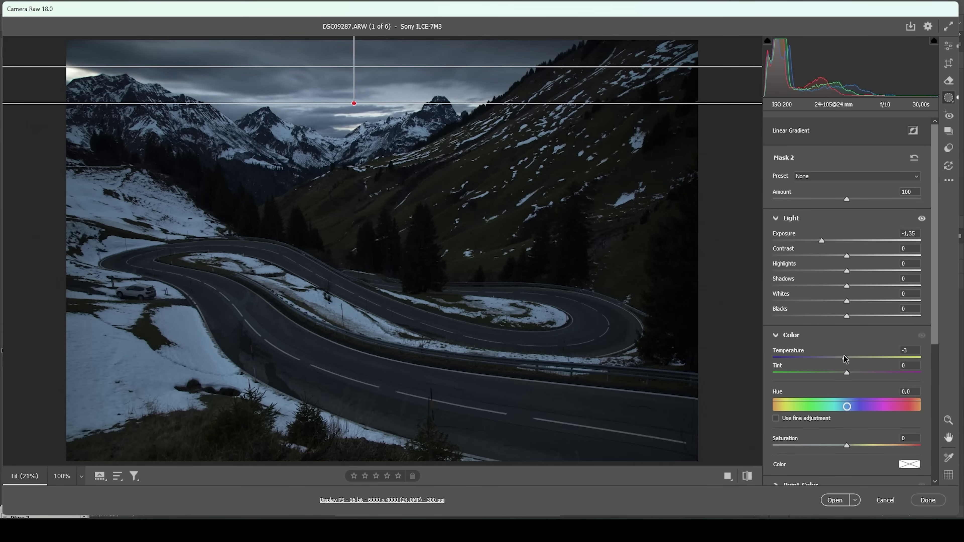
pyautogui.moveTo(844, 357); pyautogui.dragTo(805, 352)
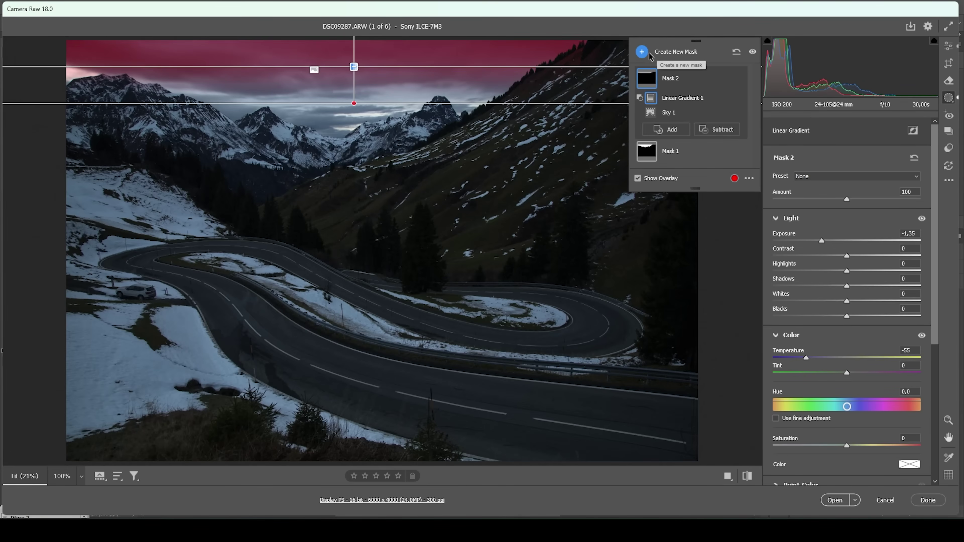
# Add a third sky mask minus a level linear gradient drawn from the top.
pyautogui.click(670, 52)
pyautogui.click(669, 70)
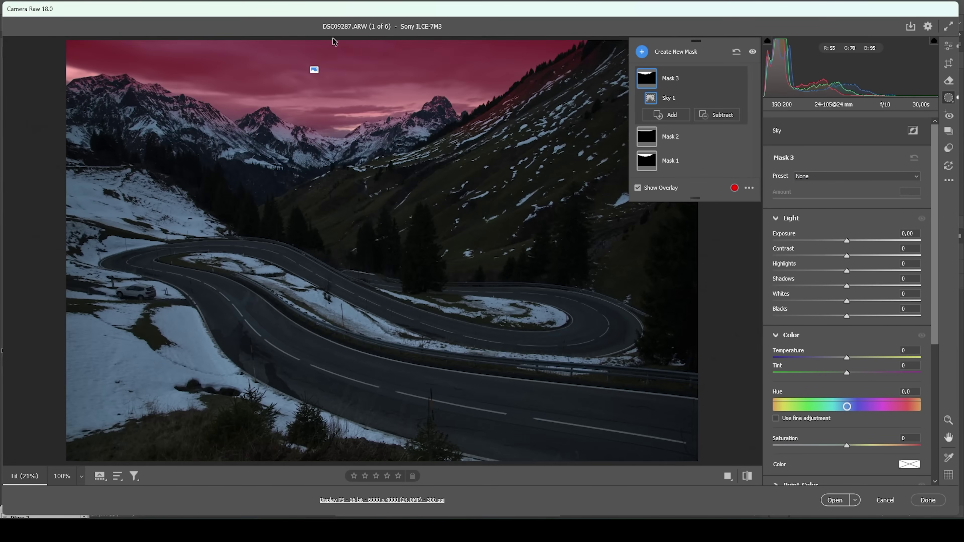
pyautogui.click(717, 115)
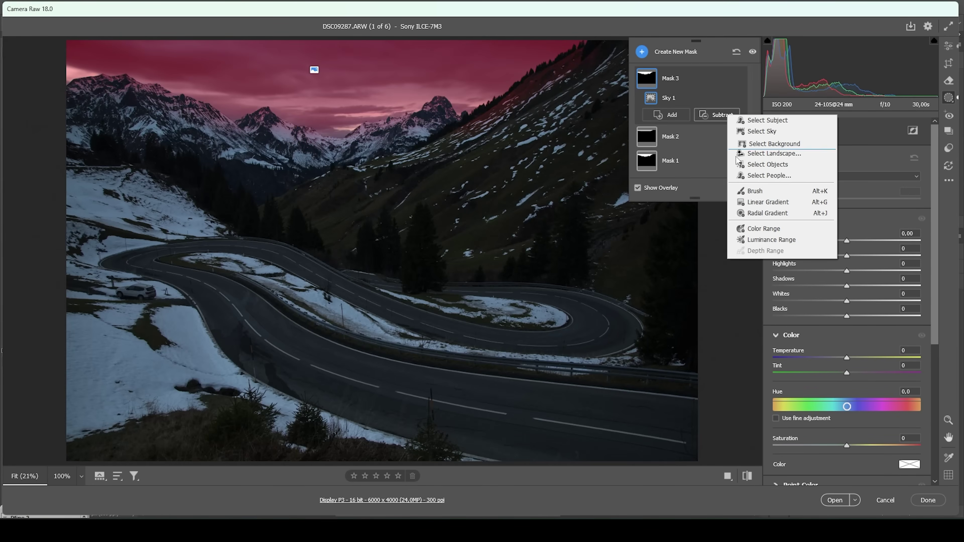
pyautogui.click(779, 204)
pyautogui.moveTo(369, 66); pyautogui.dragTo(363, 150)
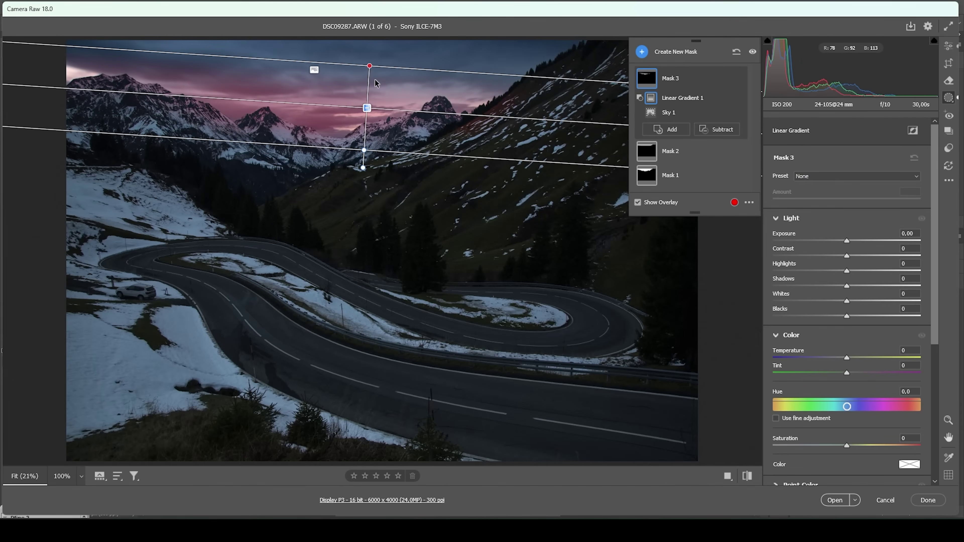
pyautogui.moveTo(369, 66); pyautogui.dragTo(368, 58)
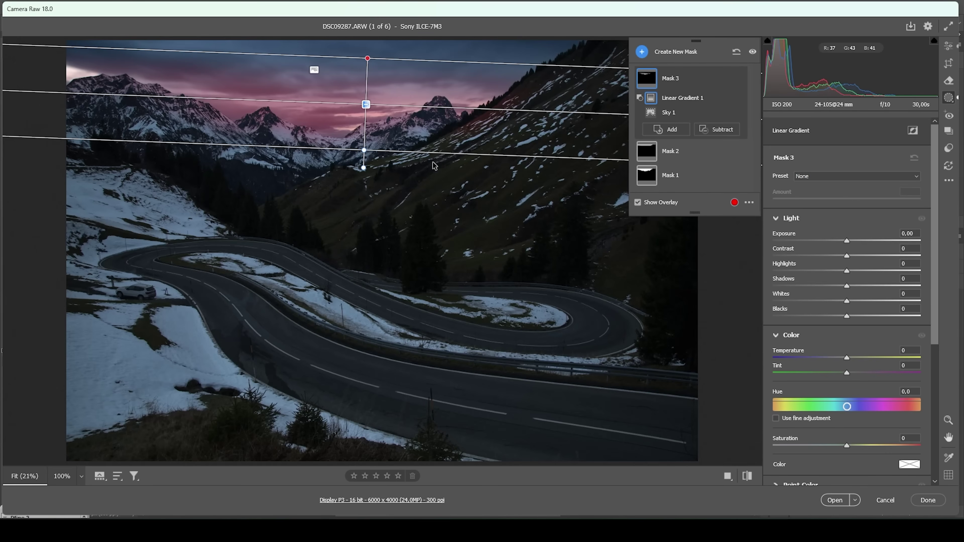
# Set Whites +100, Temperature +55 and Saturation +100, then hide the overlay.
pyautogui.moveTo(847, 301); pyautogui.dragTo(963, 309)
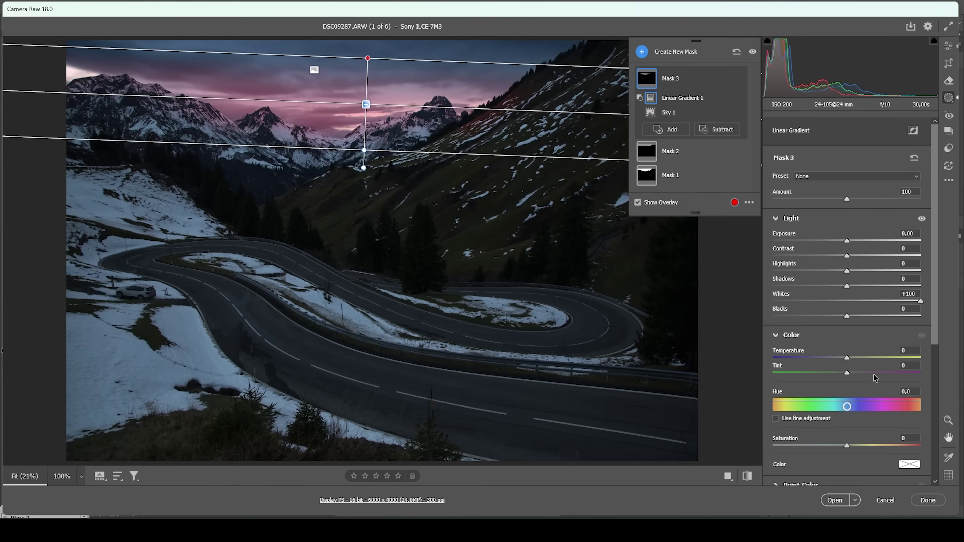
pyautogui.moveTo(847, 358); pyautogui.dragTo(888, 356)
pyautogui.moveTo(847, 445); pyautogui.dragTo(947, 443)
pyautogui.click(638, 202)
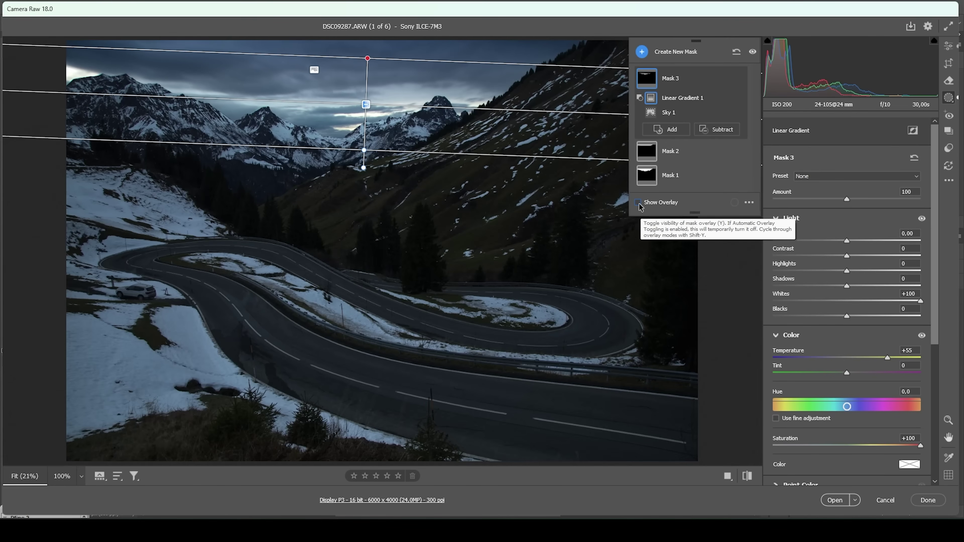
# Create a Luminance Range mask sampled from the sky's brightness, with overlay shown.
pyautogui.click(649, 53)
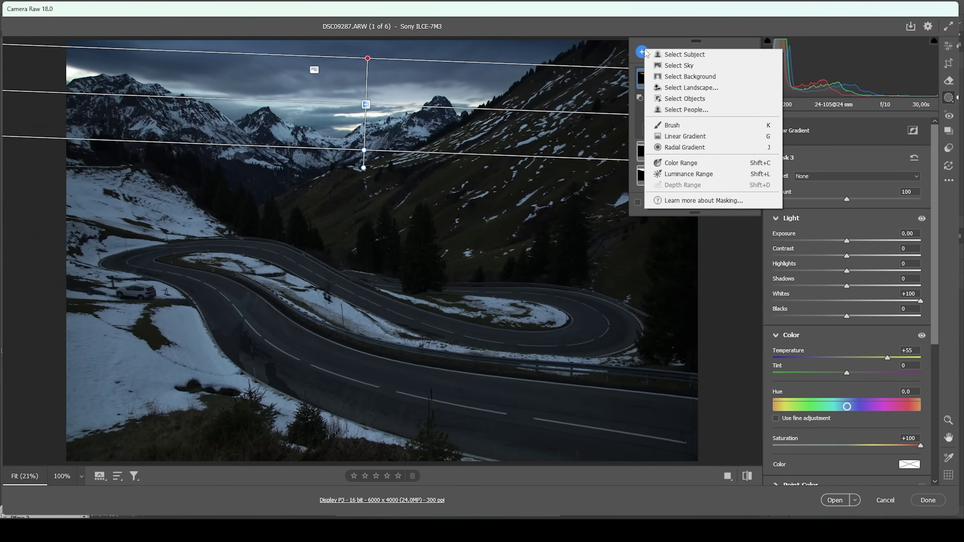
pyautogui.click(678, 176)
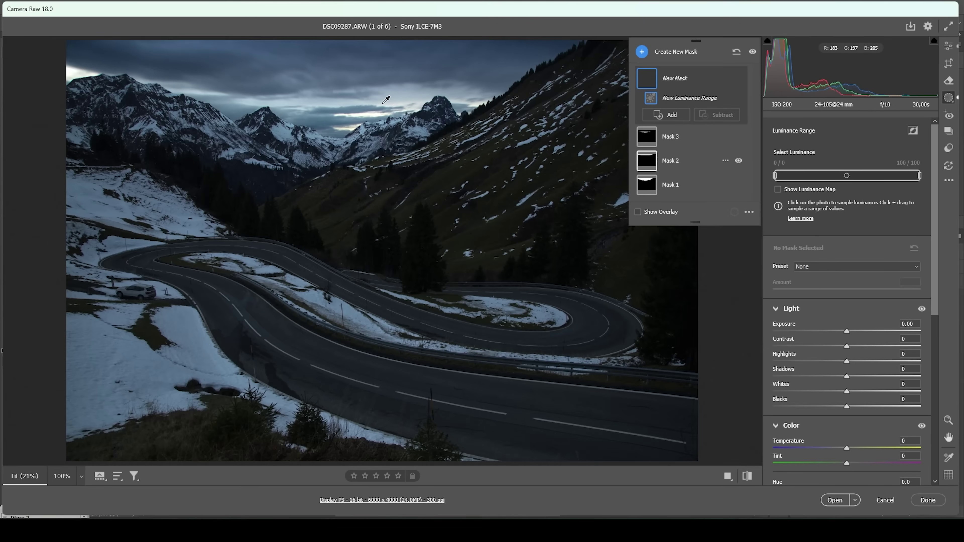
pyautogui.click(356, 113)
pyautogui.click(650, 215)
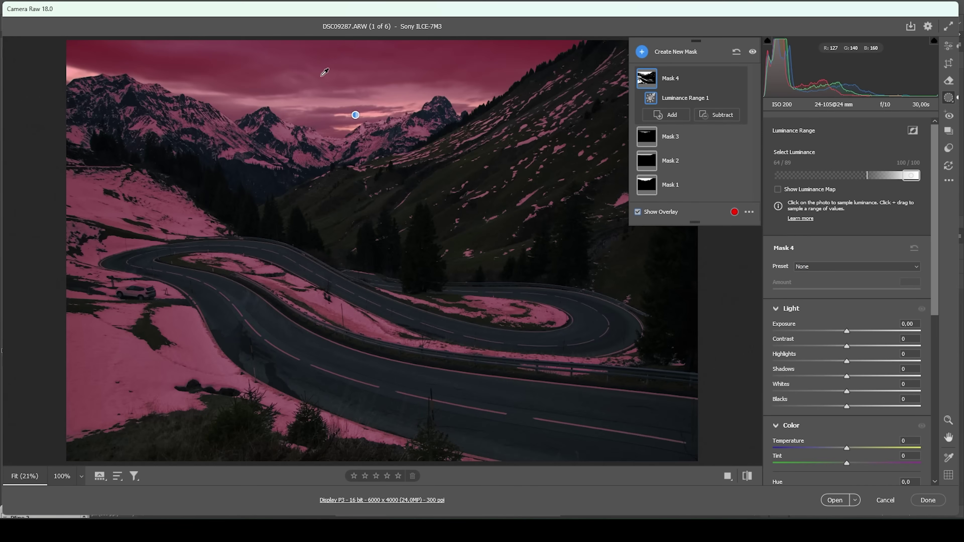
# Intersect Mask 4 with Select Sky and select its Luminance Range 1 component.
pyautogui.click(725, 80)
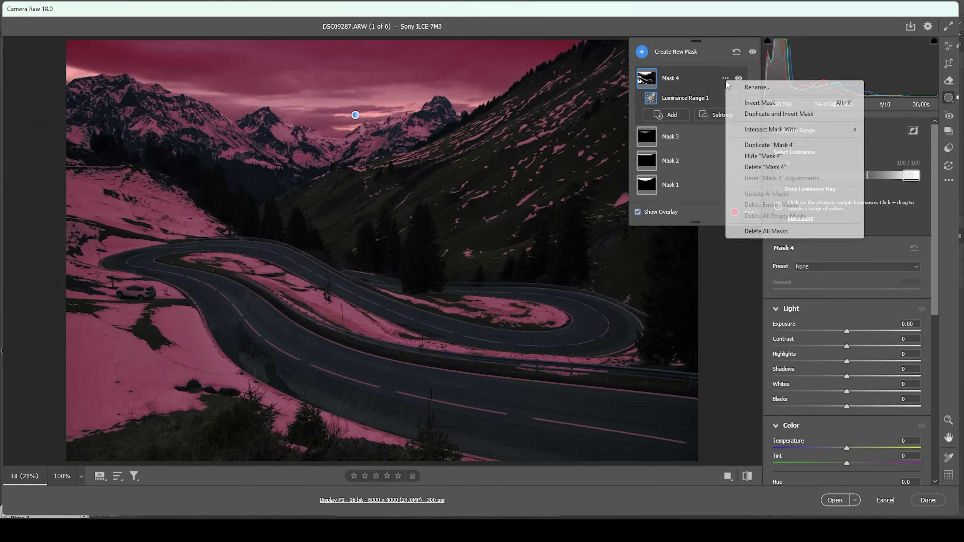
pyautogui.moveTo(774, 131)
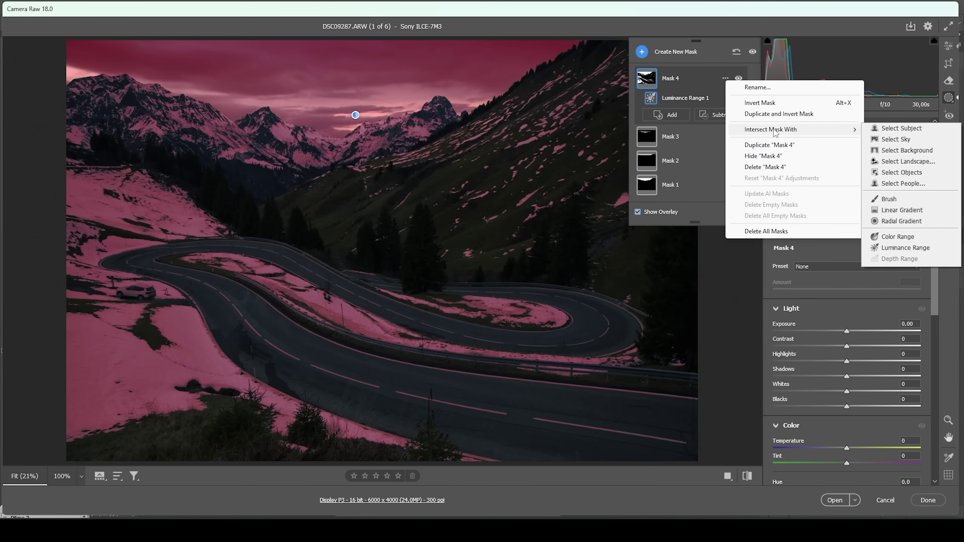
pyautogui.click(883, 142)
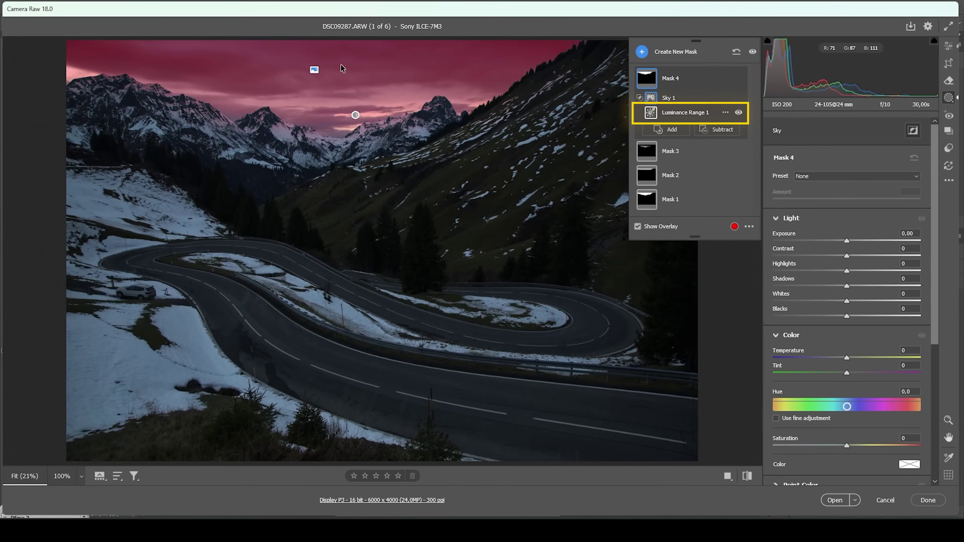
pyautogui.click(702, 112)
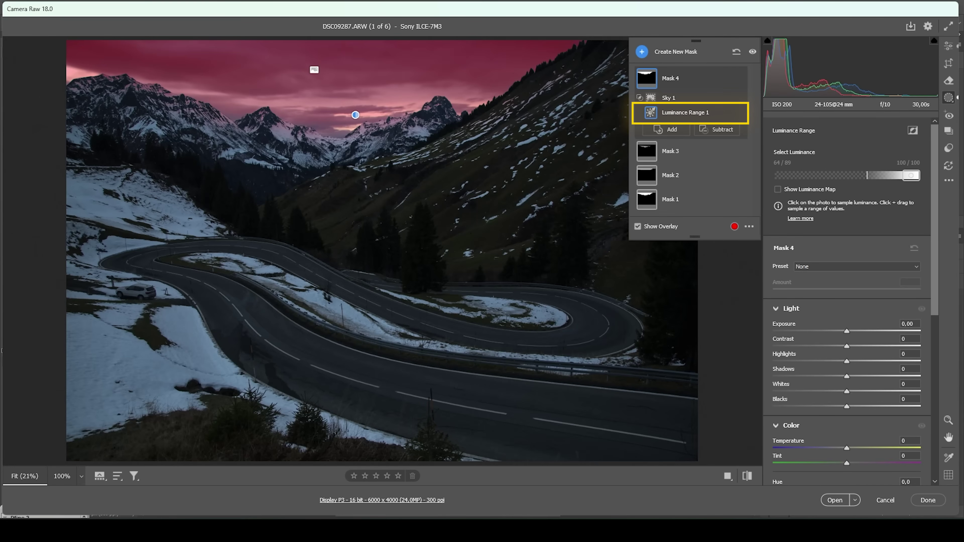
# Narrow the luminance range to the brightest tones, 75/91–100/100.
pyautogui.moveTo(870, 182)
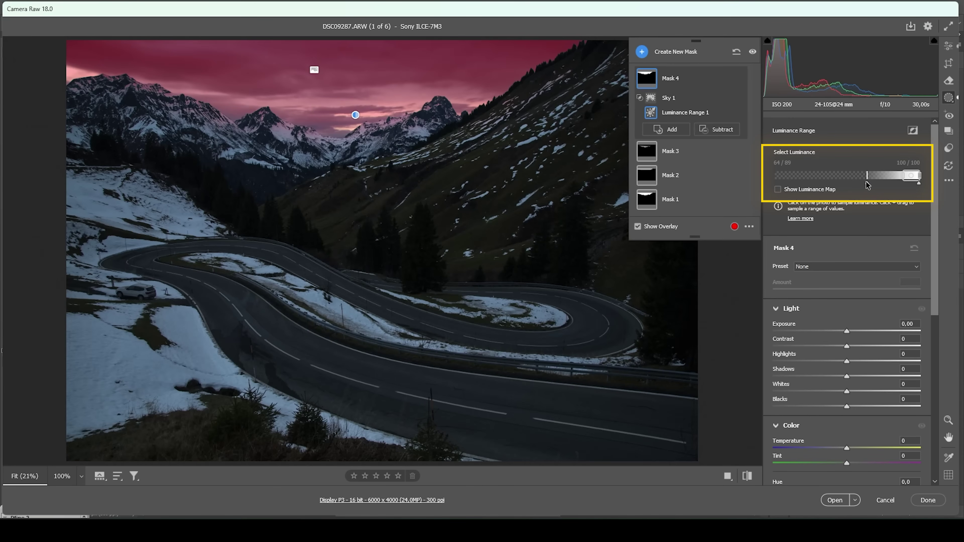
pyautogui.press('h')
pyautogui.moveTo(868, 185); pyautogui.dragTo(885, 186)
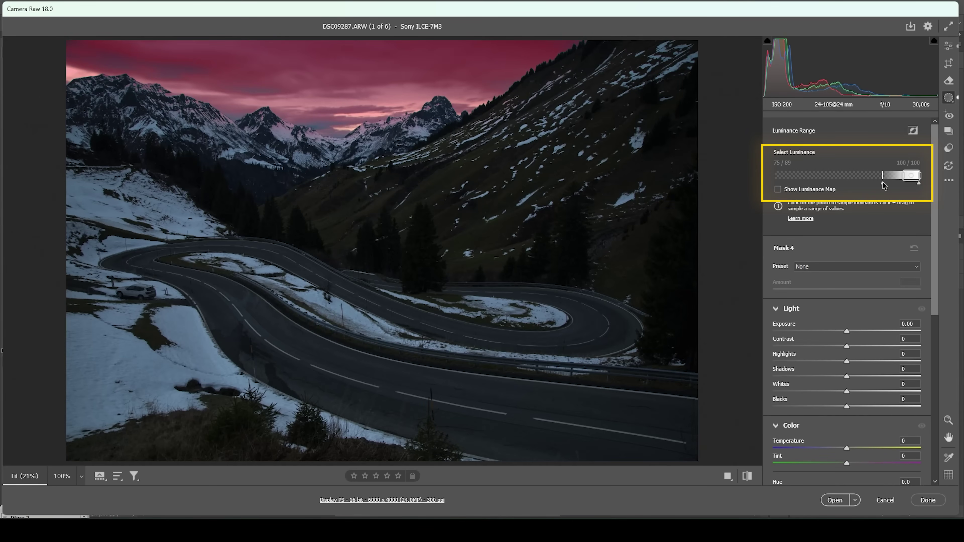
pyautogui.press('h')
pyautogui.moveTo(904, 178); pyautogui.dragTo(906, 179)
pyautogui.moveTo(906, 180); pyautogui.dragTo(906, 179)
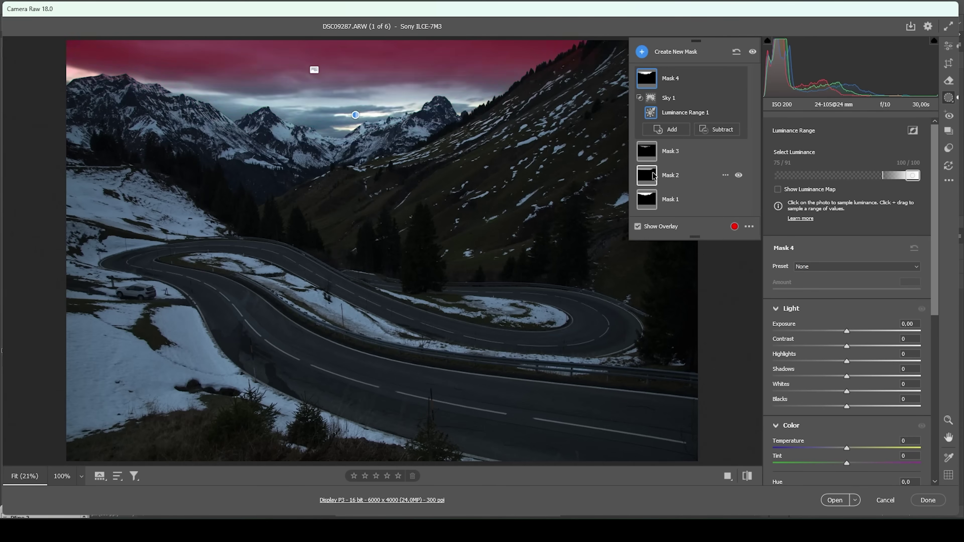
# Subtract a linear gradient fading out the top of Mask 4.
pyautogui.click(703, 130)
pyautogui.click(756, 228)
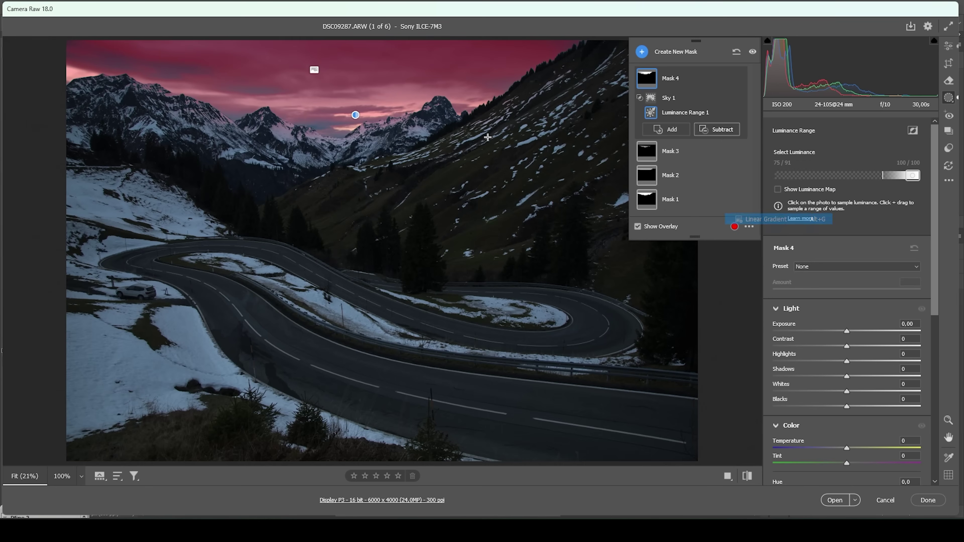
pyautogui.moveTo(354, 68)
pyautogui.mouseDown()
pyautogui.moveTo(354, 130)
pyautogui.moveTo(355, 60)
pyautogui.mouseUp()
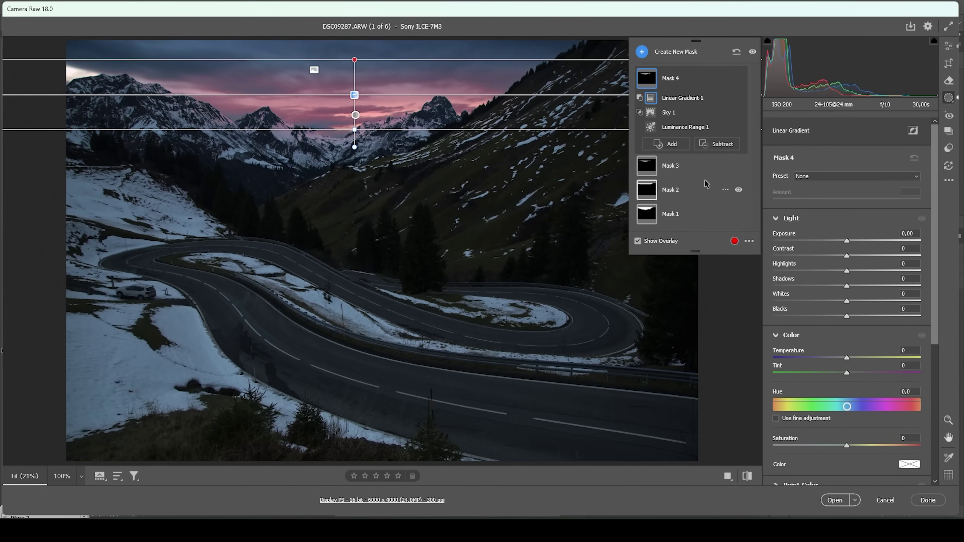
# Subtract the left and middle mountain peaks as objects, and warm Mask 4 to Temperature +100.
pyautogui.click(723, 145)
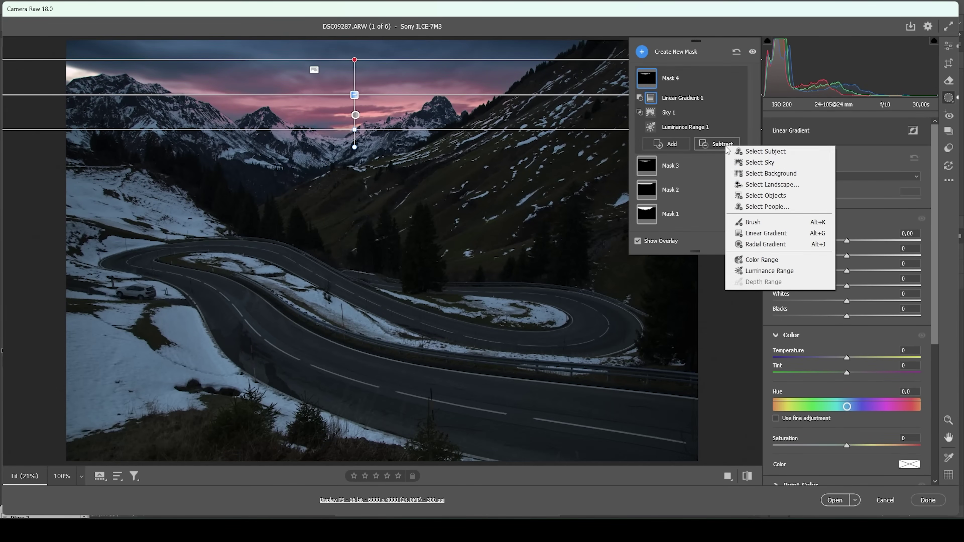
pyautogui.click(760, 196)
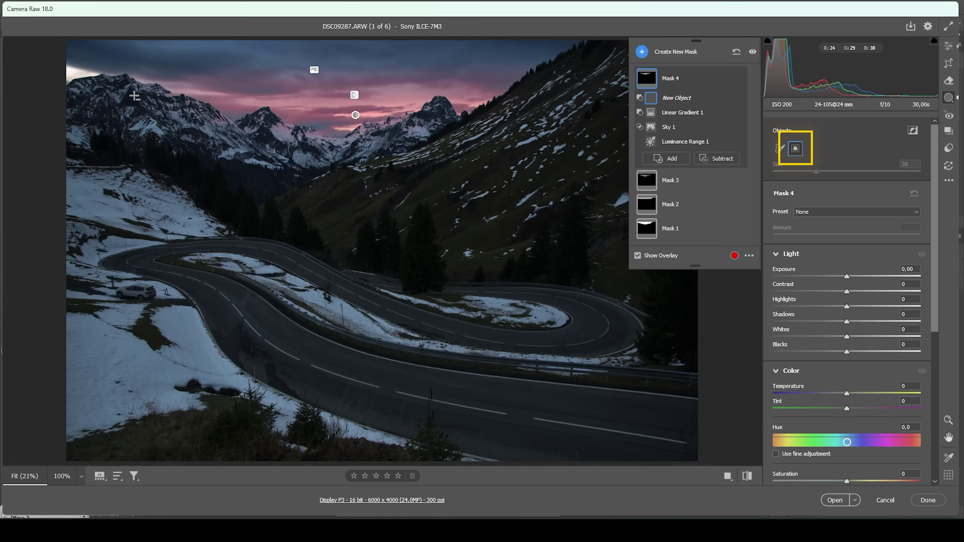
pyautogui.moveTo(71, 147); pyautogui.dragTo(496, 56)
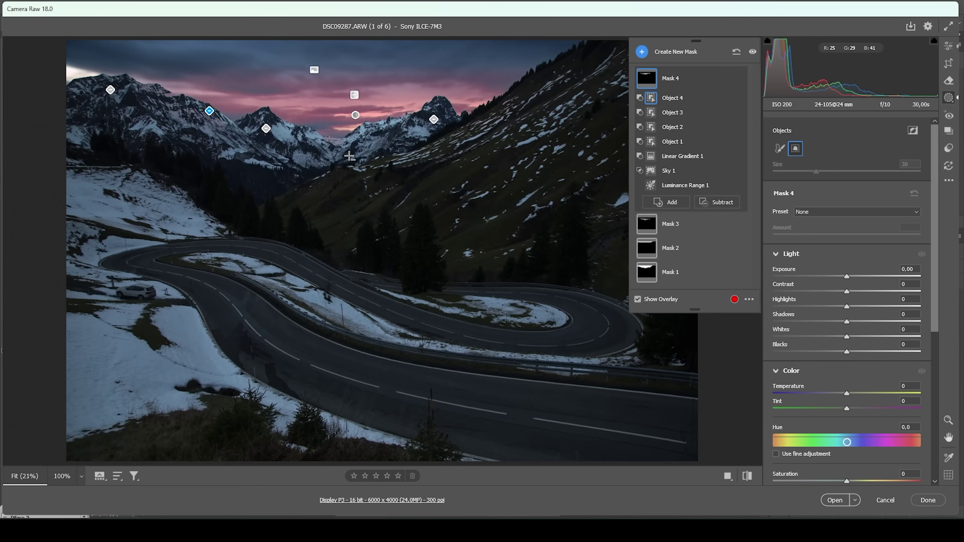
pyautogui.moveTo(318, 133); pyautogui.dragTo(350, 154)
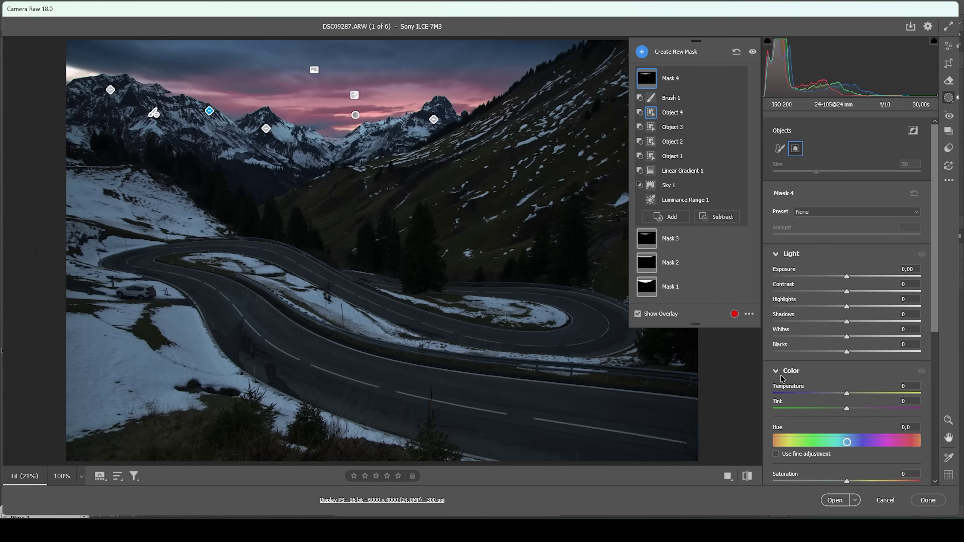
pyautogui.moveTo(847, 394); pyautogui.dragTo(921, 393)
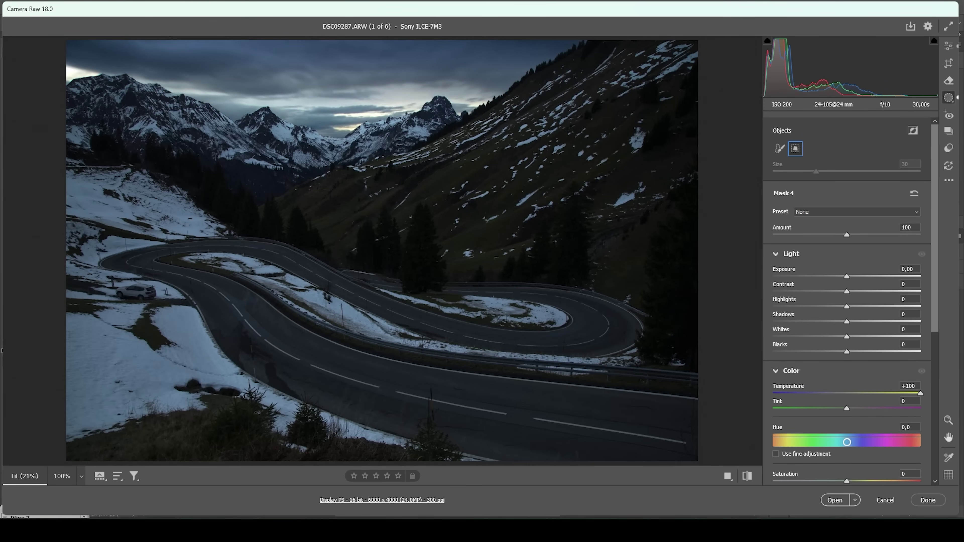
# Raise Mask 4 Saturation to +39 and tint it orange (Hue 17, Saturation 54).
pyautogui.scroll(-2, 938, 429)
pyautogui.moveTo(848, 425); pyautogui.dragTo(875, 421)
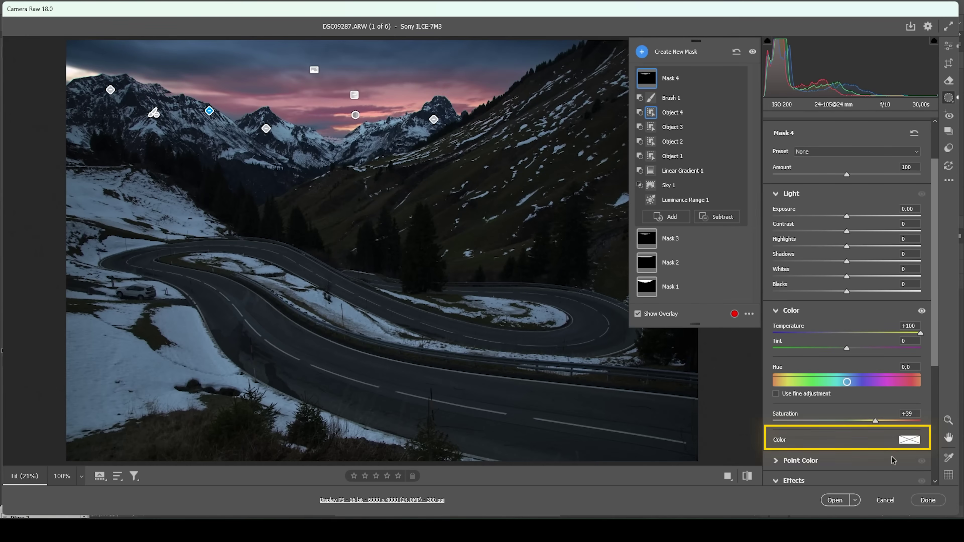
pyautogui.click(913, 443)
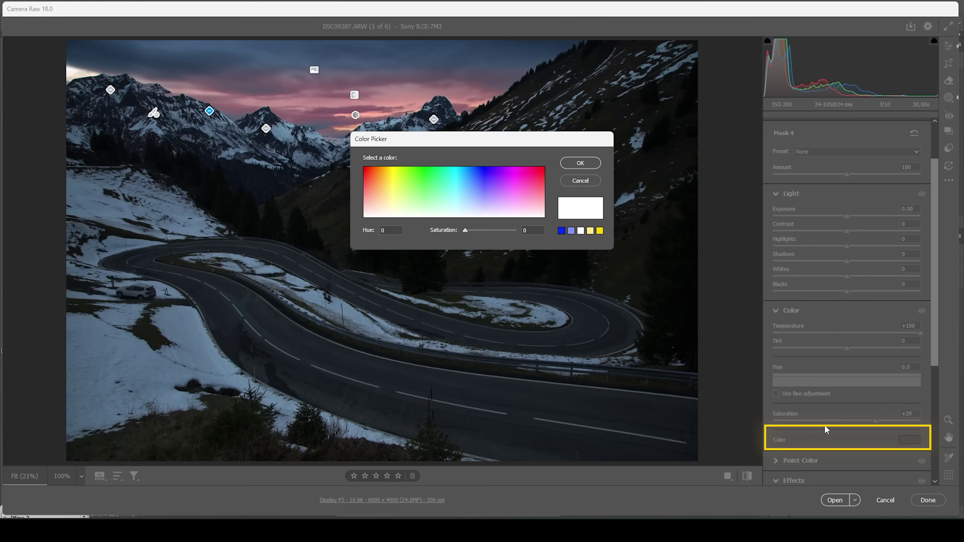
pyautogui.moveTo(535, 186); pyautogui.dragTo(546, 206)
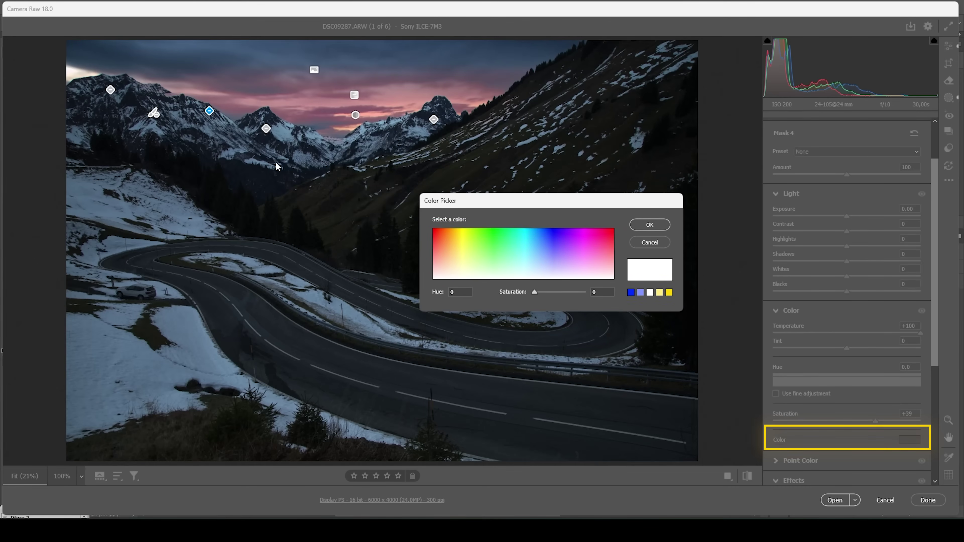
pyautogui.moveTo(448, 261); pyautogui.dragTo(441, 251)
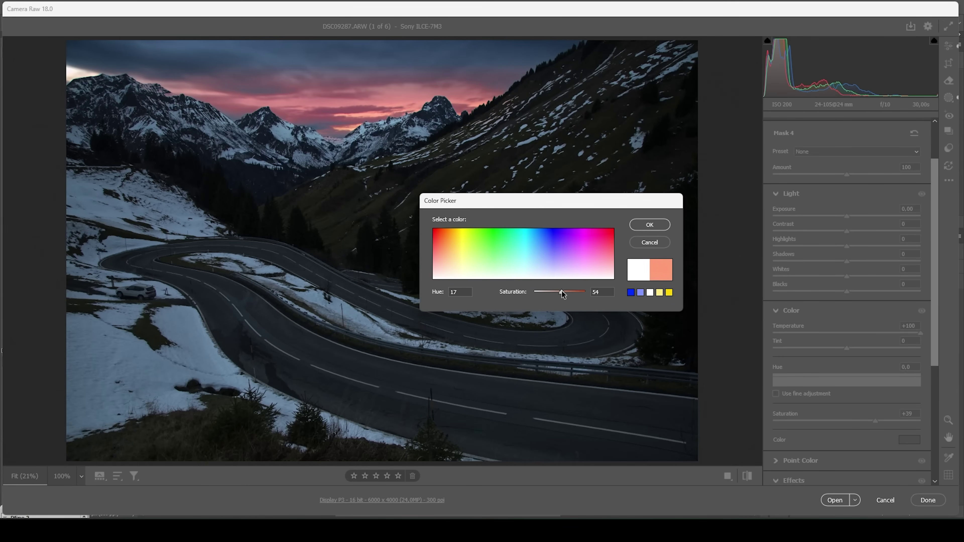
pyautogui.click(666, 222)
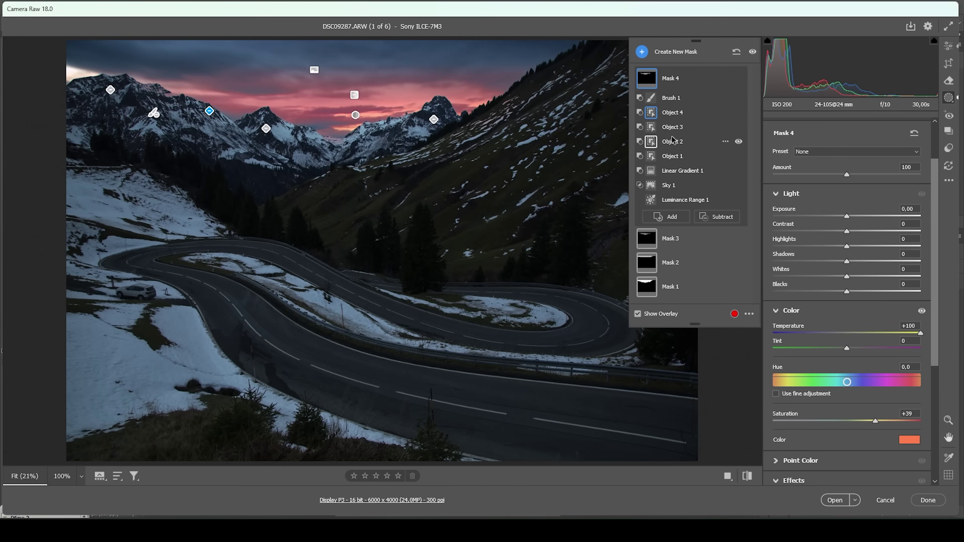
# Toggle the red mask overlay off and back on to check the tint.
pyautogui.click(638, 314)
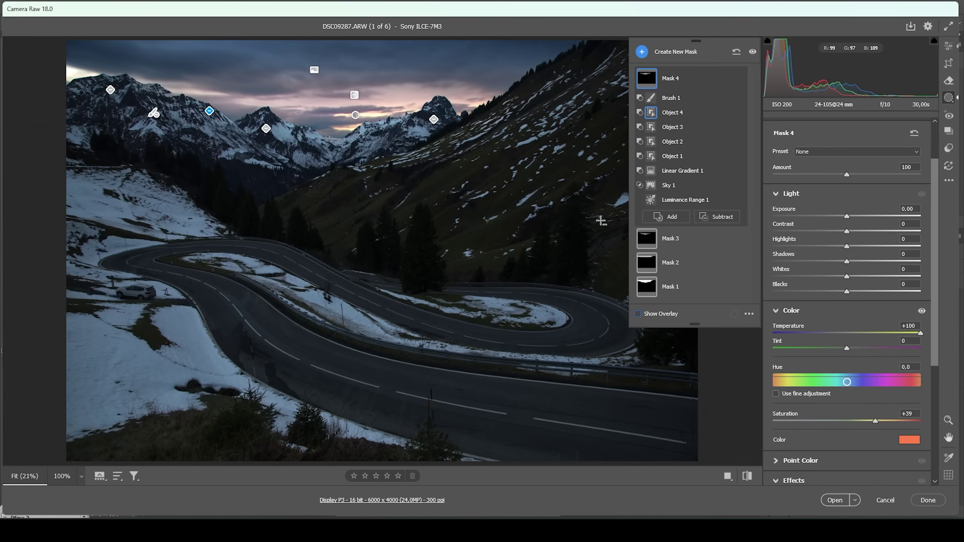
pyautogui.click(638, 313)
pyautogui.click(641, 52)
# Invert a new sky mask and set Contrast +9, Whites +24, Temperature -12, Saturation -16.
pyautogui.click(678, 69)
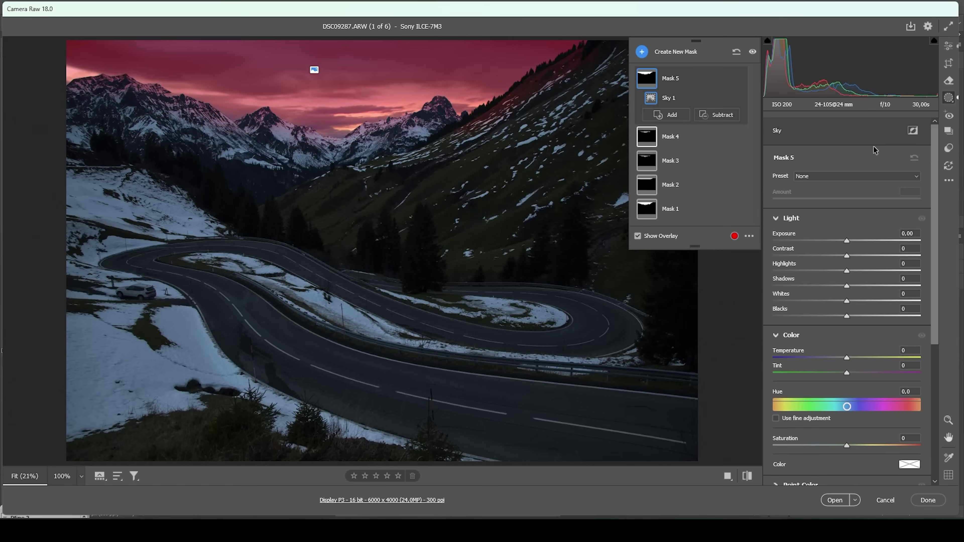
pyautogui.click(913, 130)
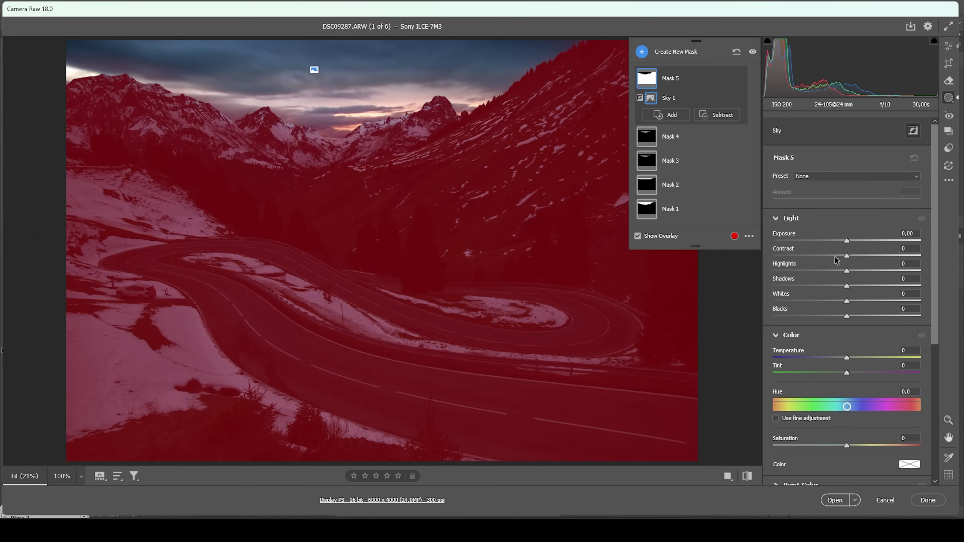
pyautogui.moveTo(847, 256); pyautogui.dragTo(854, 256)
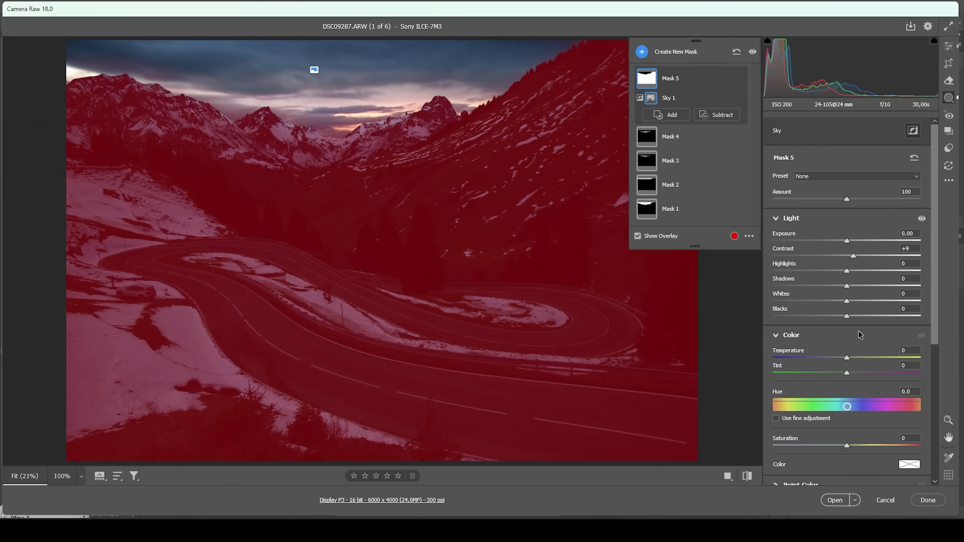
pyautogui.moveTo(847, 300); pyautogui.dragTo(865, 301)
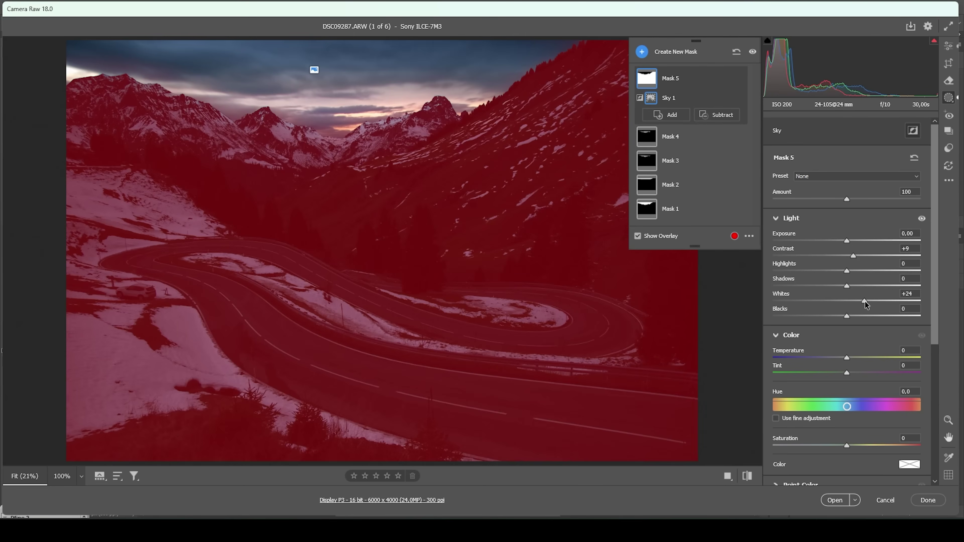
pyautogui.moveTo(847, 358); pyautogui.dragTo(838, 360)
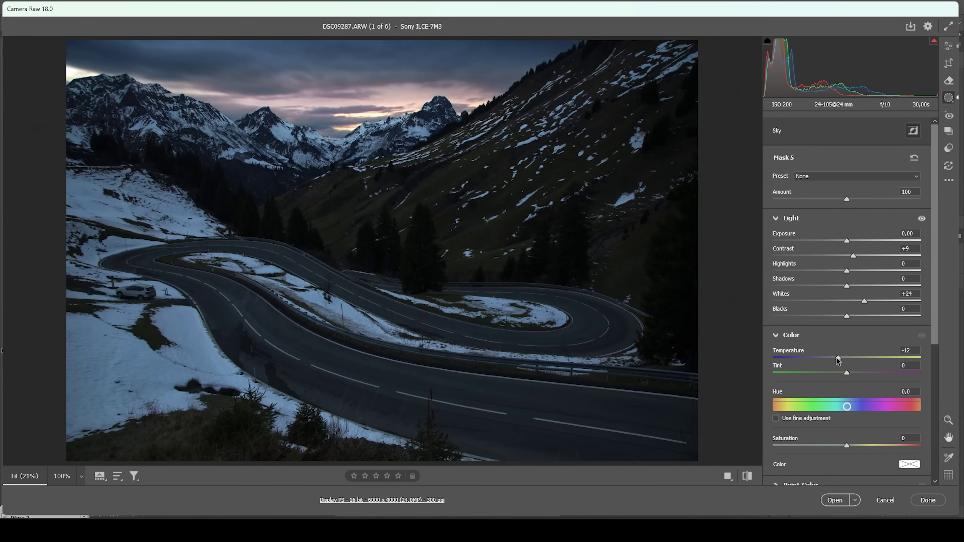
pyautogui.moveTo(838, 360); pyautogui.dragTo(839, 361)
pyautogui.moveTo(847, 446); pyautogui.dragTo(834, 444)
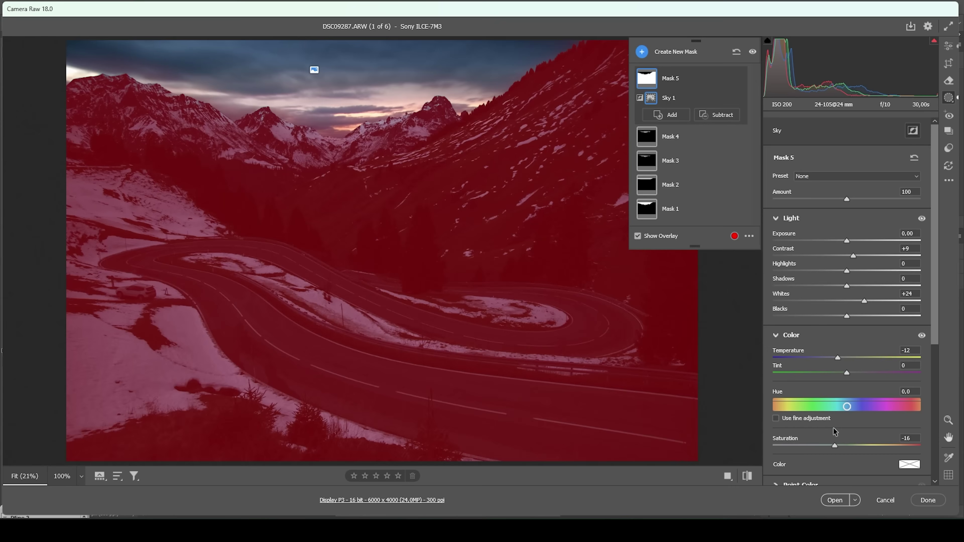
# Hide the overlay and switch all masks off and on to compare.
pyautogui.click(650, 238)
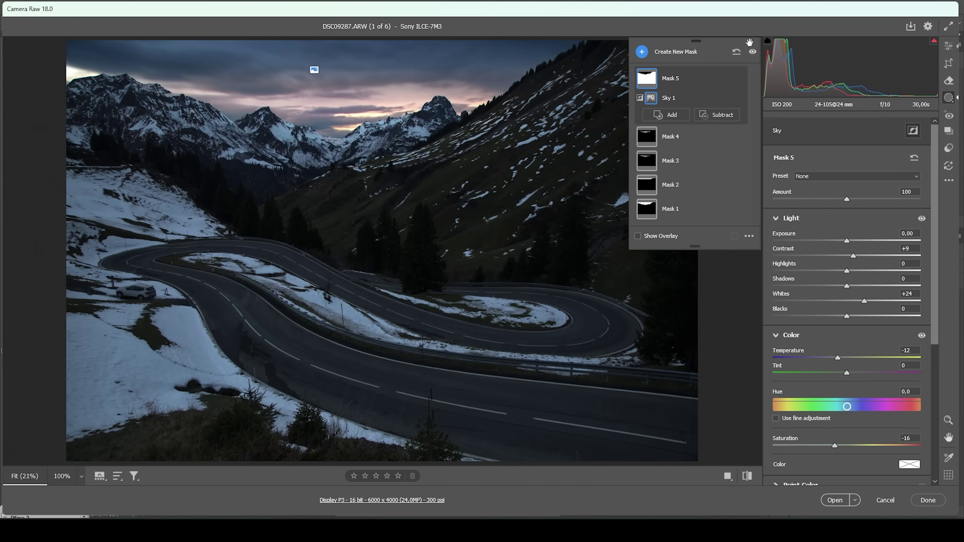
pyautogui.click(753, 54)
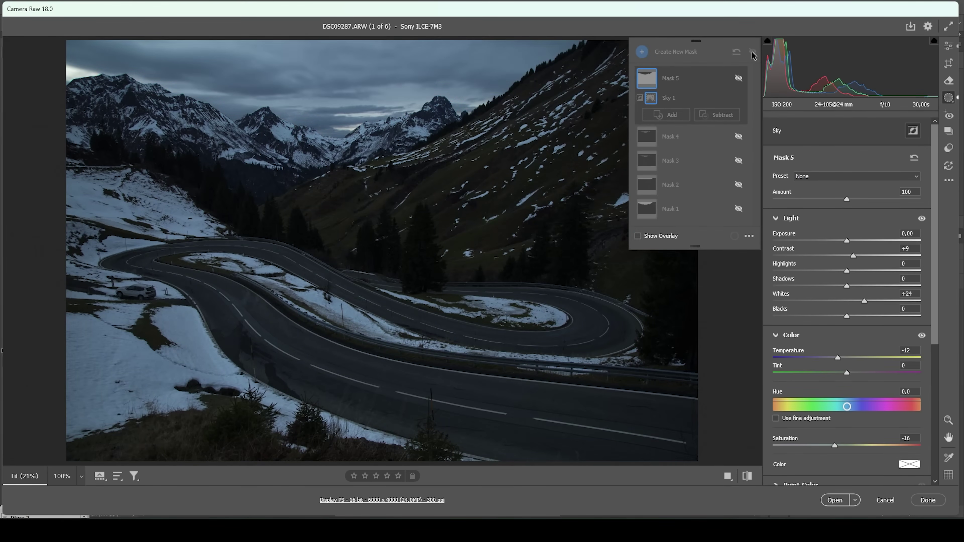
pyautogui.click(752, 53)
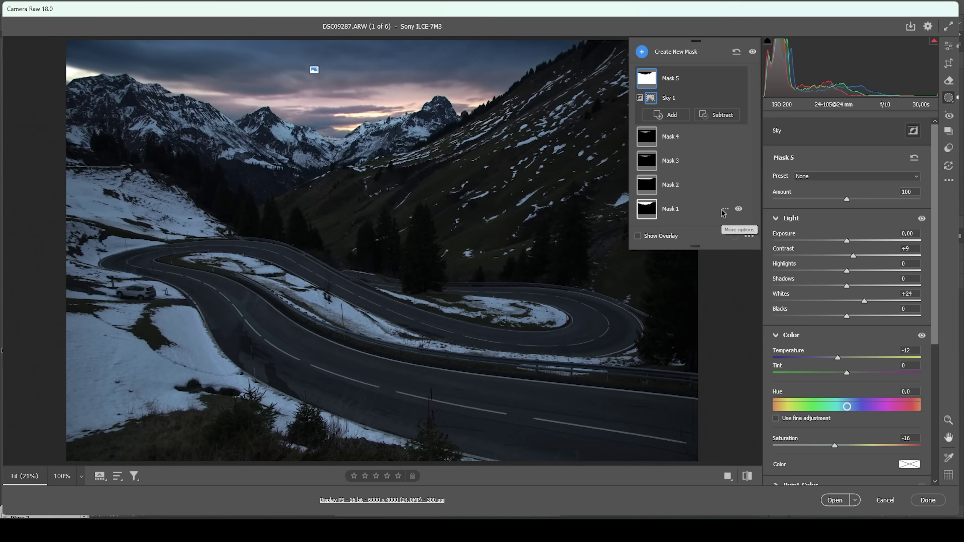
# Back in global edits, set Color Mixer HSL Hue to Greens +24 and Blues -4.
pyautogui.click(947, 43)
pyautogui.scroll(-5, 814, 317)
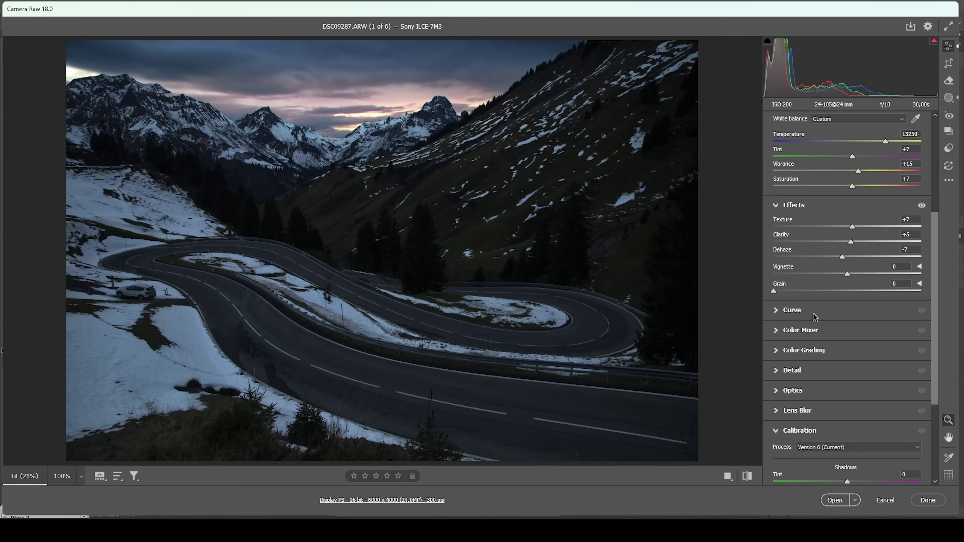
pyautogui.click(804, 270)
pyautogui.click(781, 315)
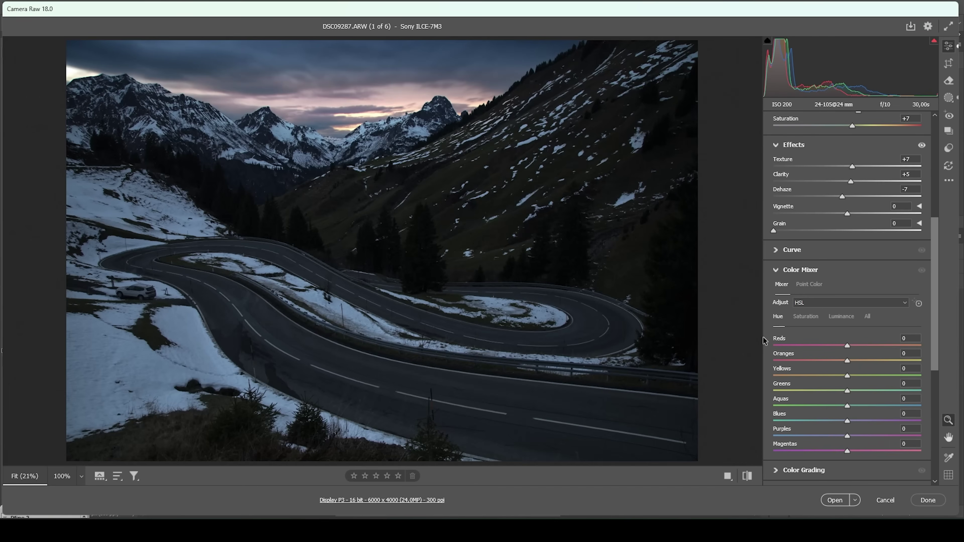
pyautogui.moveTo(848, 392); pyautogui.dragTo(850, 391)
pyautogui.moveTo(855, 390); pyautogui.dragTo(867, 391)
pyautogui.moveTo(847, 422); pyautogui.dragTo(841, 422)
# Set HSL Saturation to Oranges +35, Yellows +10 and Greens -11.
pyautogui.click(806, 317)
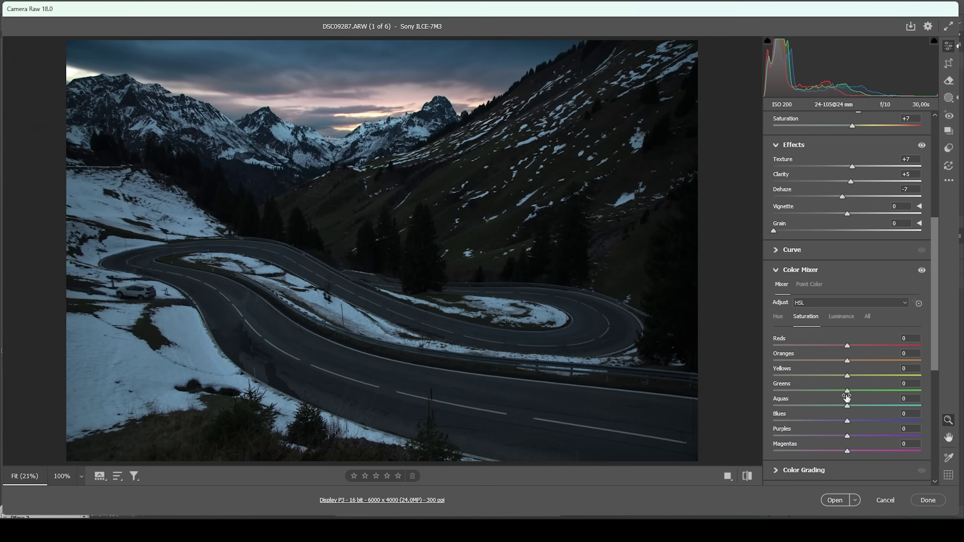
pyautogui.moveTo(848, 361); pyautogui.dragTo(860, 361)
pyautogui.moveTo(861, 363); pyautogui.dragTo(842, 391)
pyautogui.moveTo(838, 391); pyautogui.dragTo(854, 422)
# Set HSL Luminance to Yellows +27 and Blues +25.
pyautogui.click(842, 317)
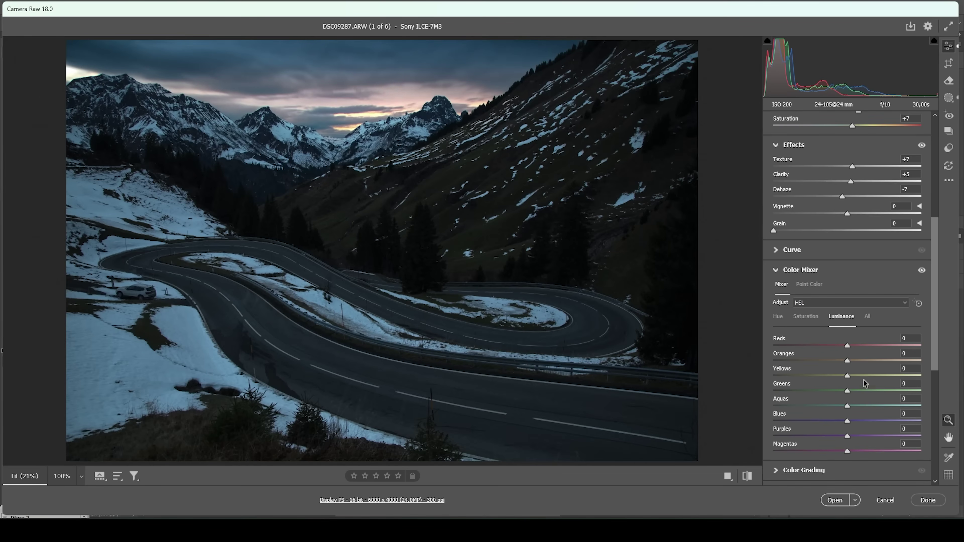
pyautogui.moveTo(848, 377); pyautogui.dragTo(868, 378)
pyautogui.moveTo(848, 421); pyautogui.dragTo(861, 421)
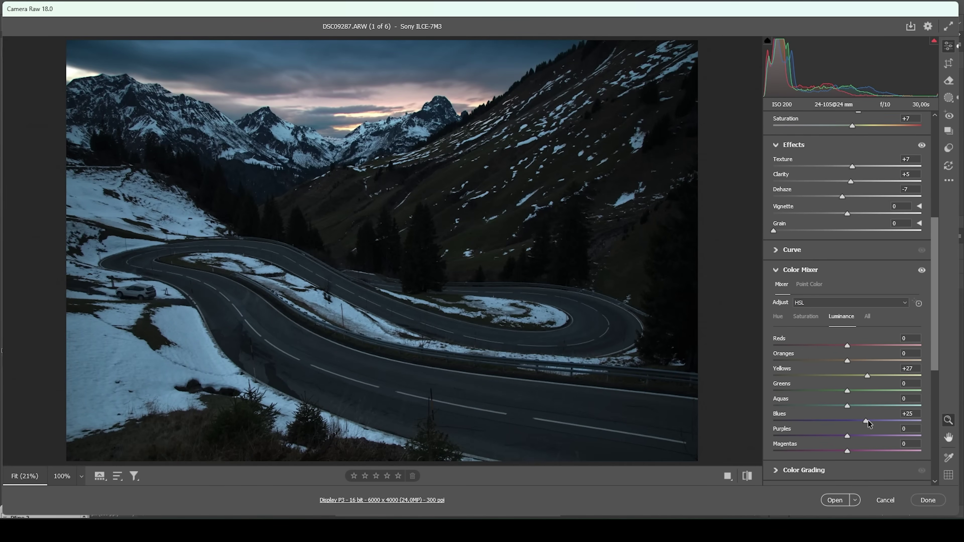
pyautogui.click(827, 271)
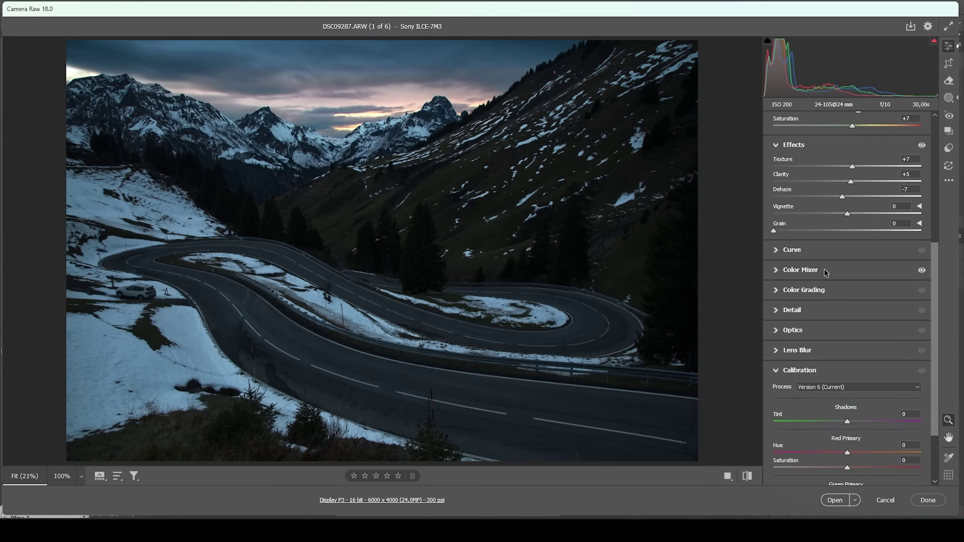
# Tint the highlights orange and the midtones blue (hue 219, saturation 9) in Color Grading.
pyautogui.click(831, 289)
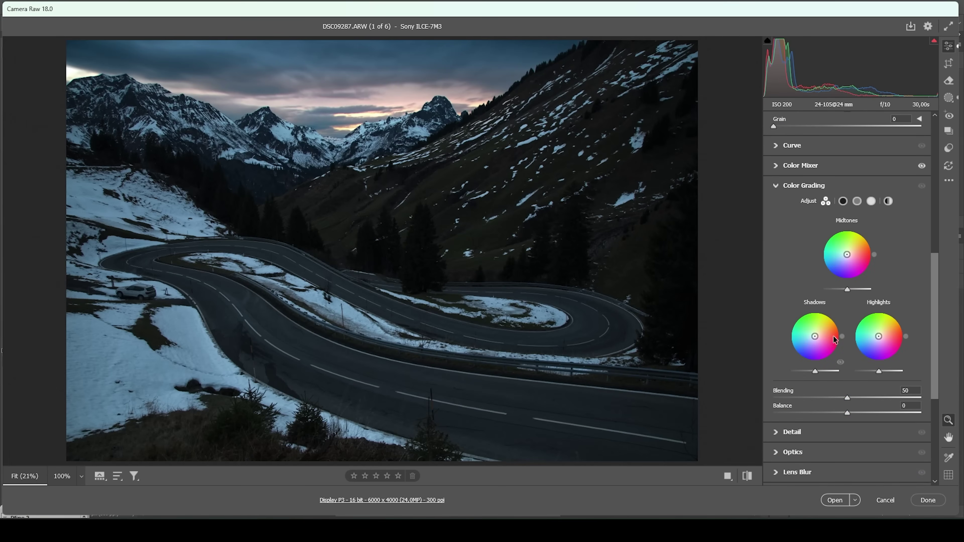
pyautogui.click(874, 201)
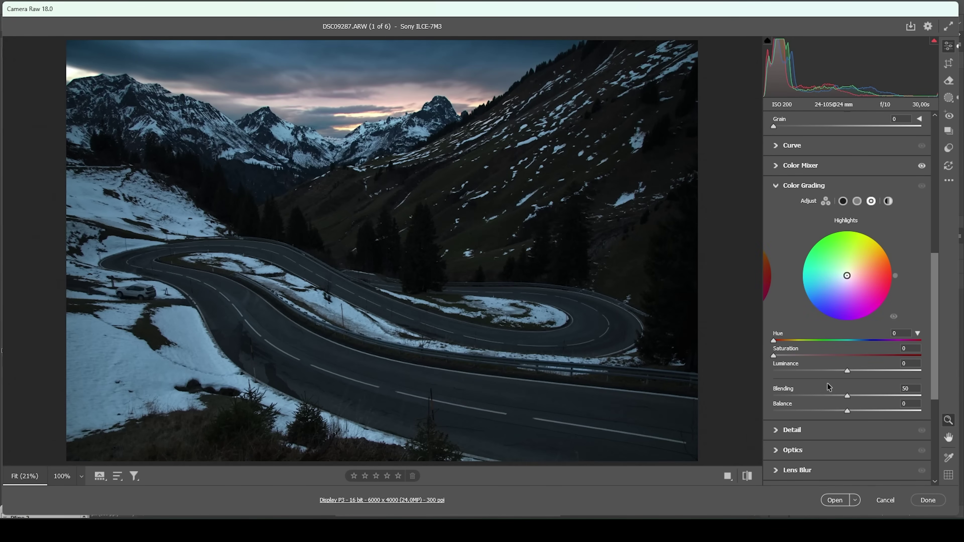
pyautogui.moveTo(774, 340); pyautogui.dragTo(785, 340)
pyautogui.moveTo(774, 355); pyautogui.dragTo(848, 361)
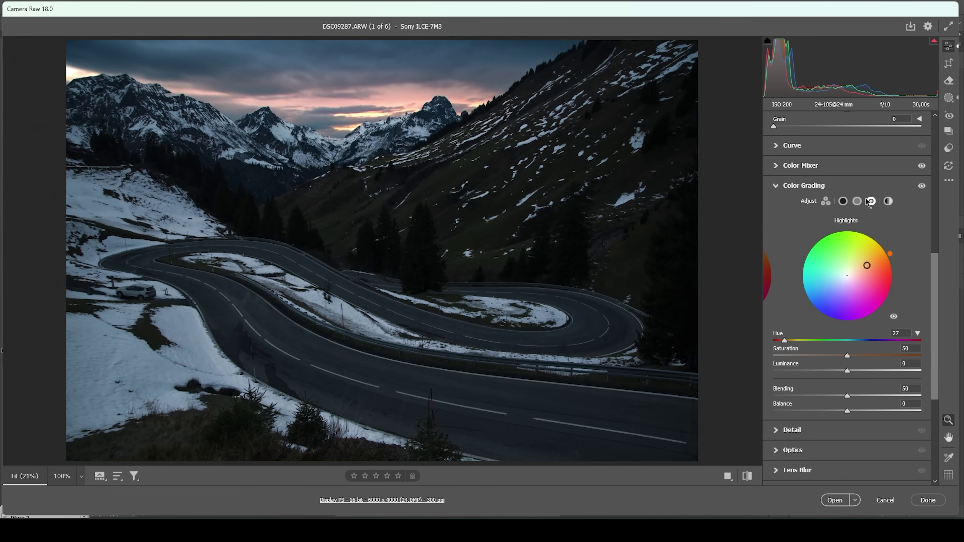
pyautogui.click(857, 201)
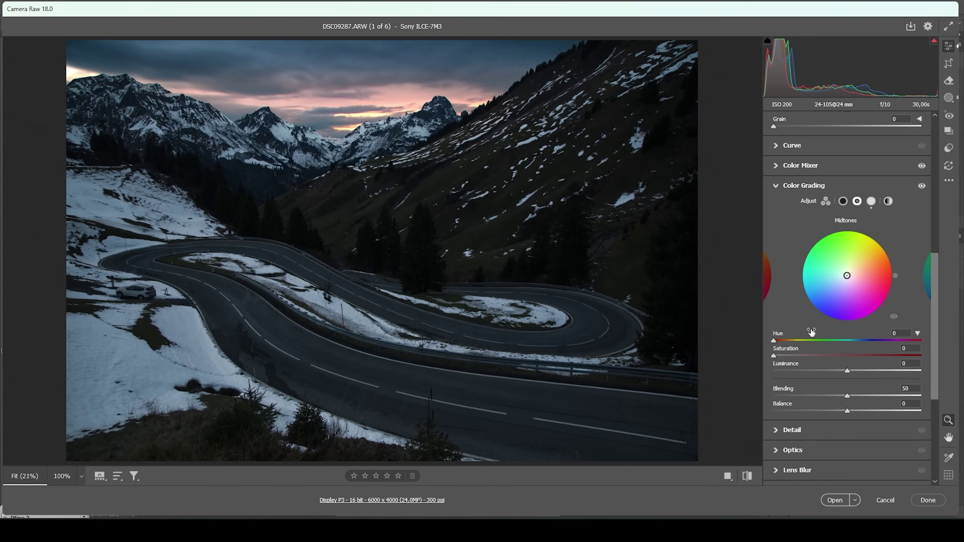
pyautogui.moveTo(775, 341); pyautogui.dragTo(863, 342)
pyautogui.moveTo(774, 356); pyautogui.dragTo(788, 355)
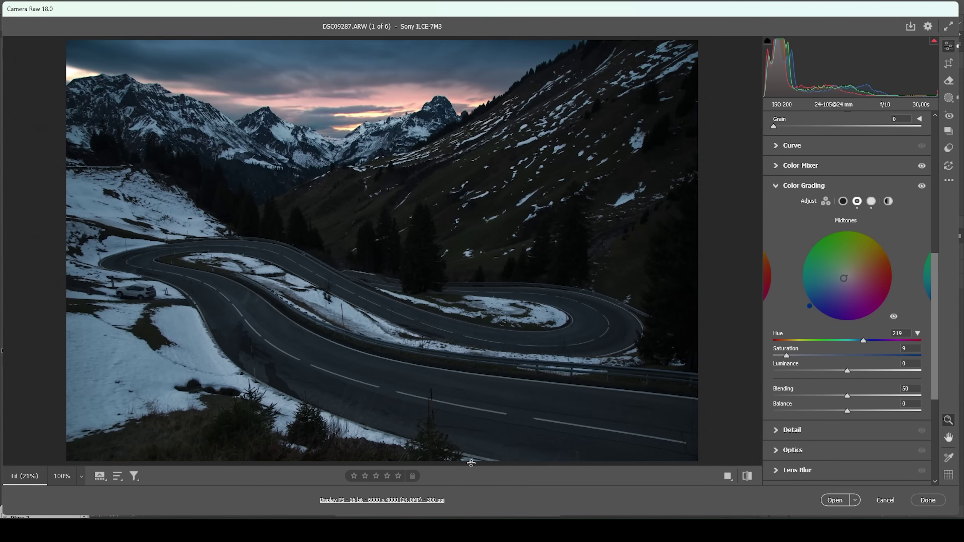
# Give the shadows a faint blue grade at hue 220, saturation 2.
pyautogui.click(842, 201)
pyautogui.moveTo(869, 342); pyautogui.dragTo(867, 343)
pyautogui.moveTo(775, 356); pyautogui.dragTo(777, 356)
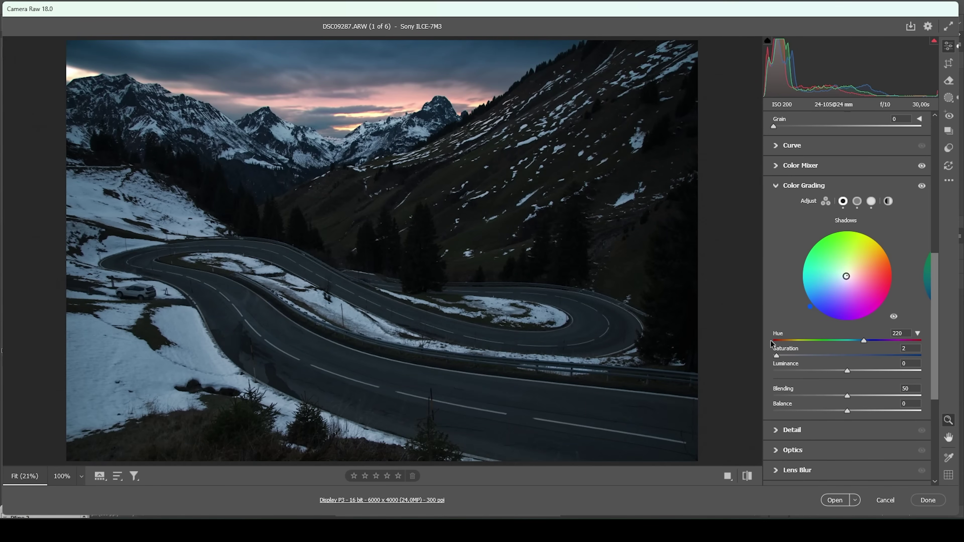
pyautogui.click(888, 202)
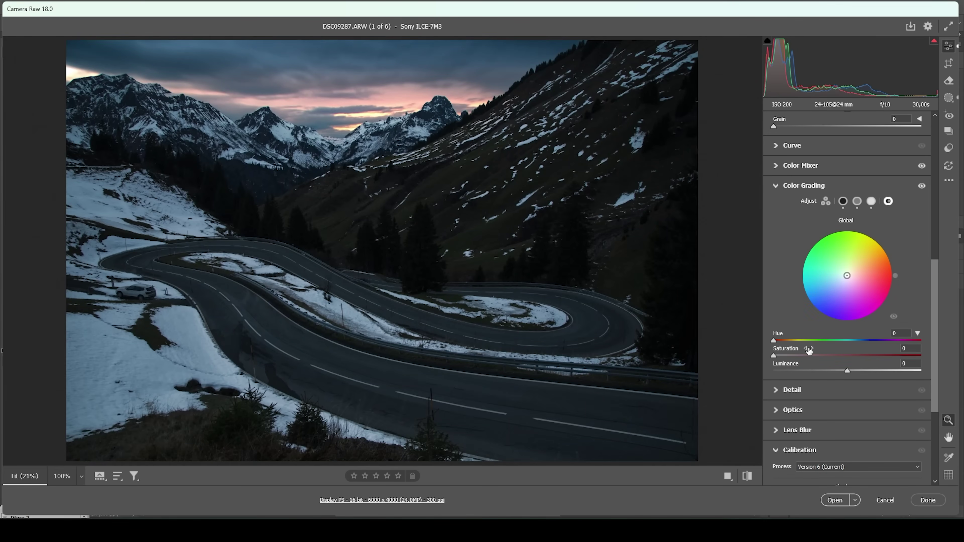
# Set the Global grade to hue 34 and saturation 12, comparing it on and off.
pyautogui.moveTo(774, 340); pyautogui.dragTo(788, 341)
pyautogui.moveTo(776, 355); pyautogui.dragTo(791, 356)
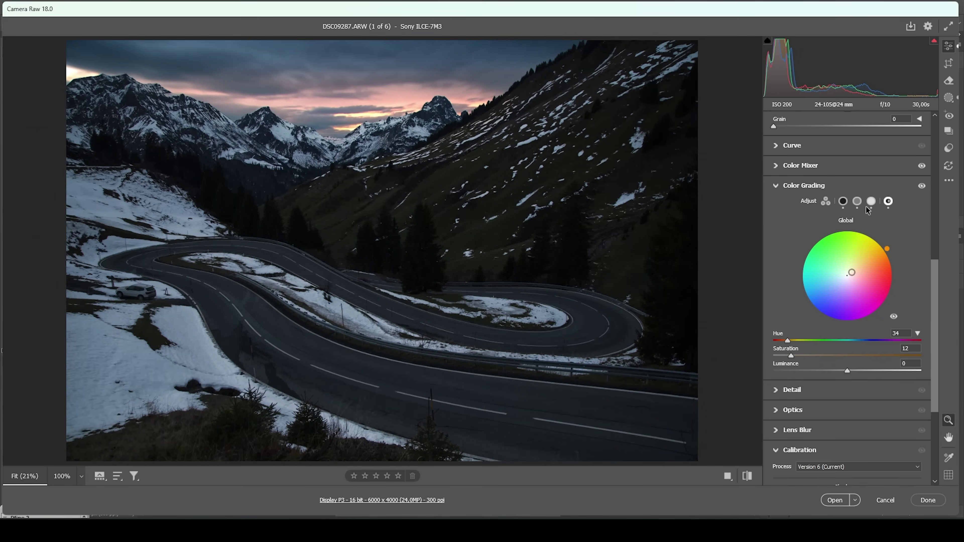
pyautogui.click(924, 187)
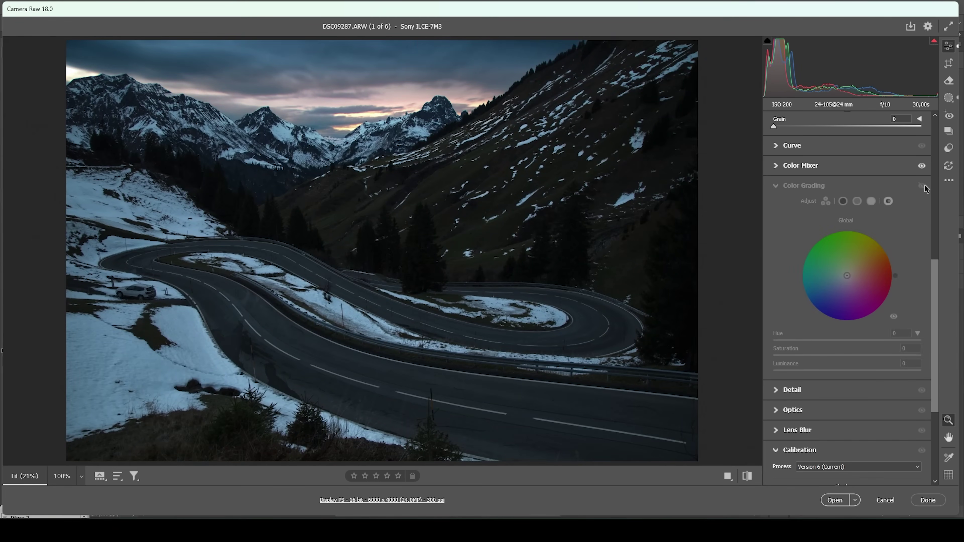
pyautogui.click(922, 186)
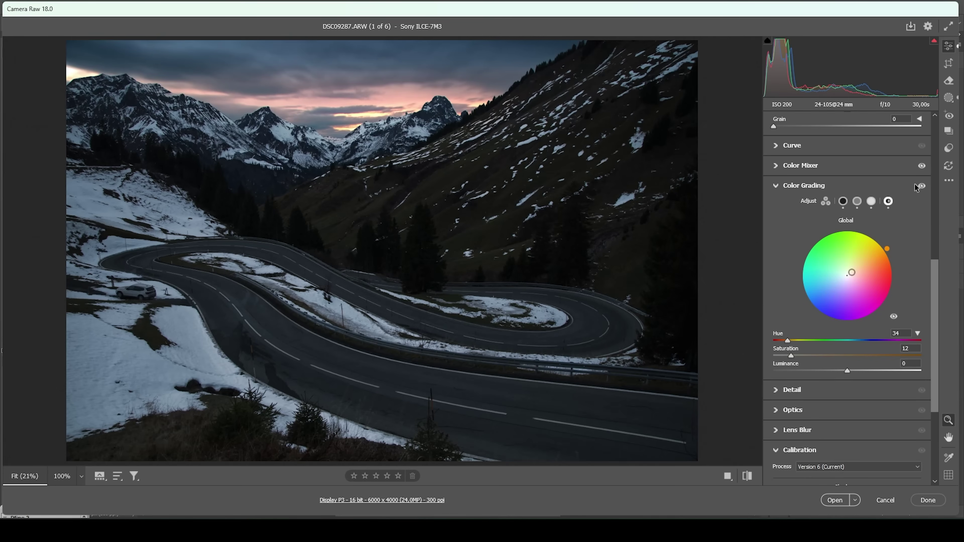
pyautogui.click(844, 185)
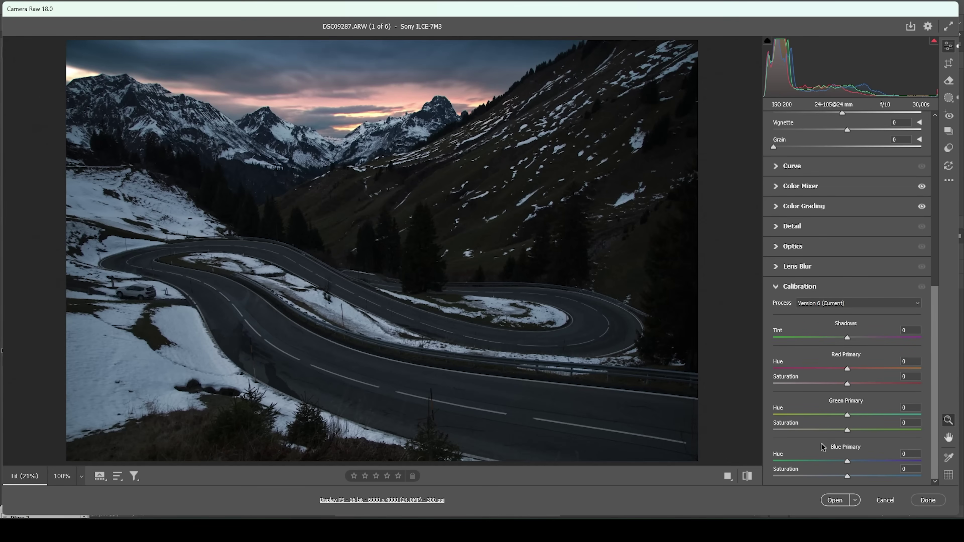
# Shift Calibration Blue Primary to hue -6 and saturation +27, and show the filmstrip.
pyautogui.moveTo(847, 462); pyautogui.dragTo(841, 460)
pyautogui.moveTo(849, 474); pyautogui.dragTo(867, 475)
pyautogui.click(800, 286)
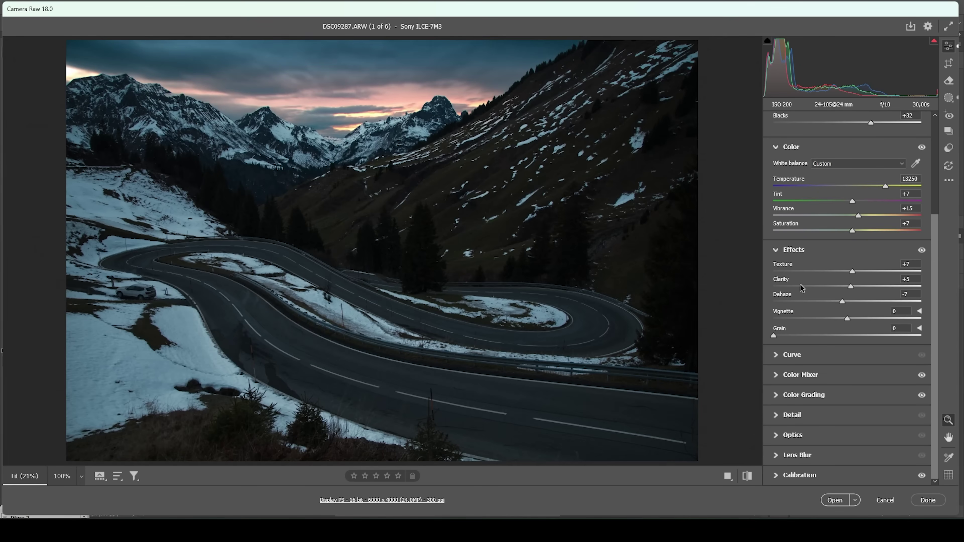
pyautogui.click(231, 462)
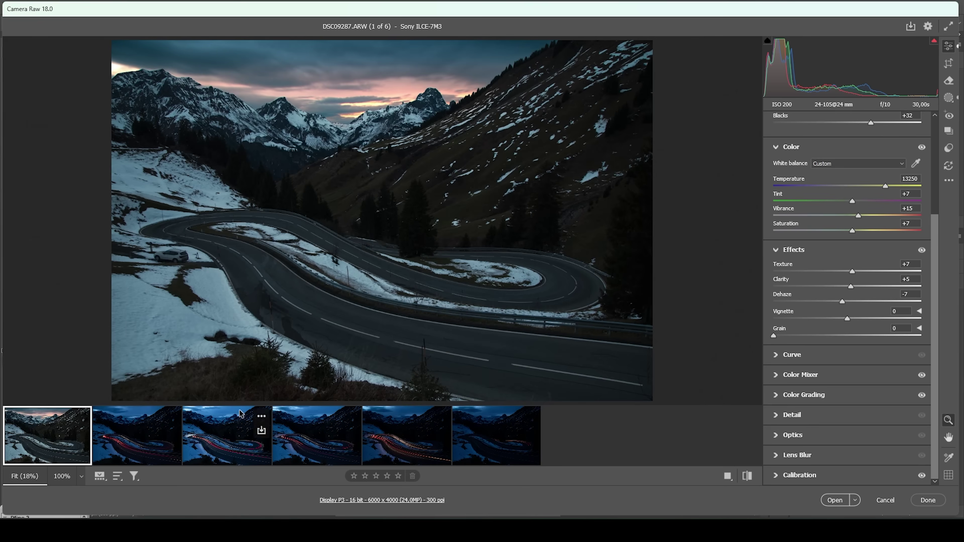
# On DSC09289.ARW set Temperature 12250, Vibrance +16 and Whites +10.
pyautogui.click(139, 447)
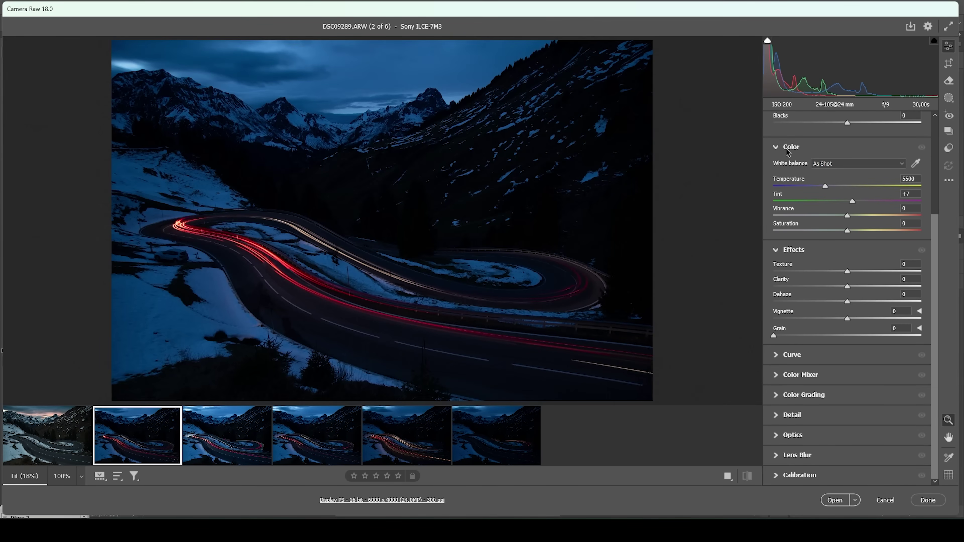
pyautogui.moveTo(825, 184); pyautogui.dragTo(884, 177)
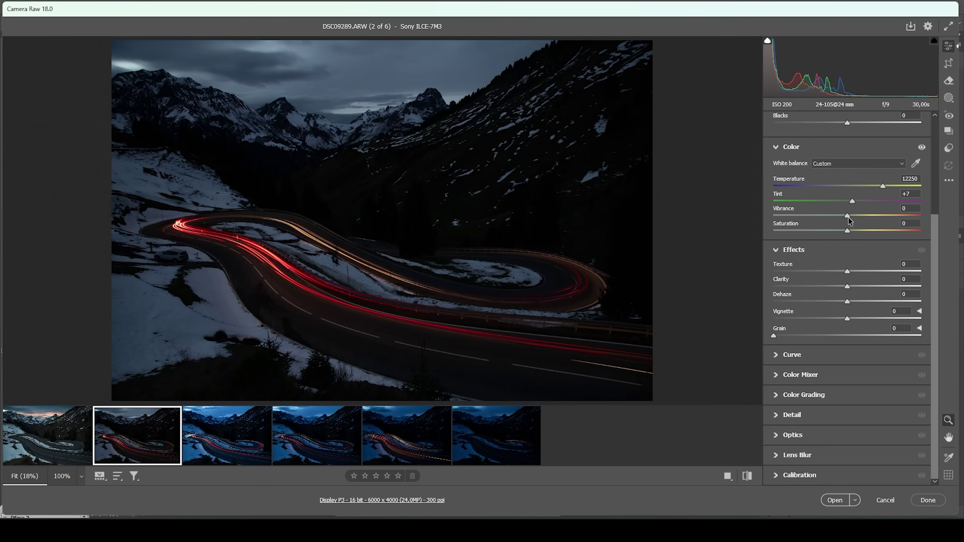
pyautogui.moveTo(849, 218)
pyautogui.mouseDown()
pyautogui.moveTo(865, 216)
pyautogui.moveTo(861, 232)
pyautogui.moveTo(858, 214)
pyautogui.mouseUp()
pyautogui.scroll(3, 861, 300)
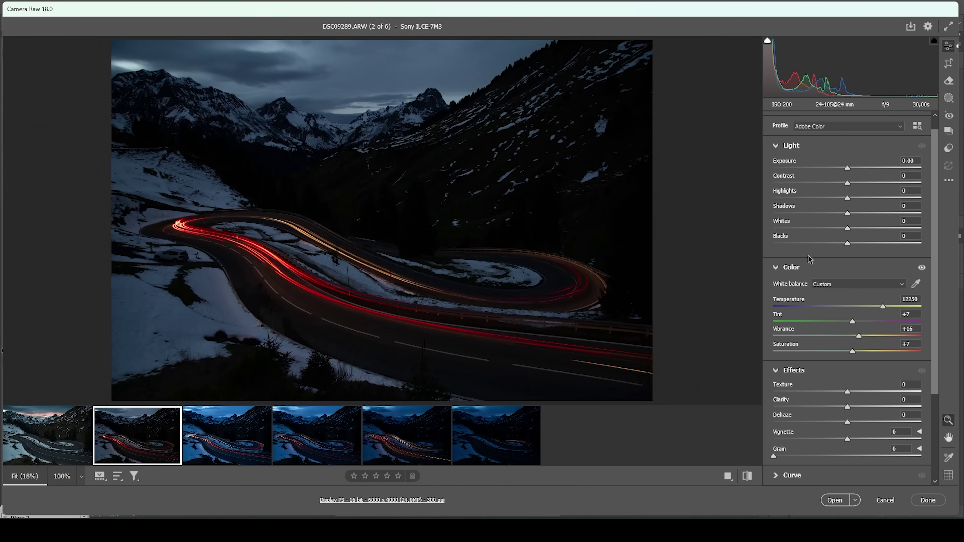
pyautogui.moveTo(847, 230); pyautogui.dragTo(855, 228)
# Raise Shadows to +27 and Exposure to +0.15, then select frames 2 through 6.
pyautogui.moveTo(857, 212); pyautogui.dragTo(869, 210)
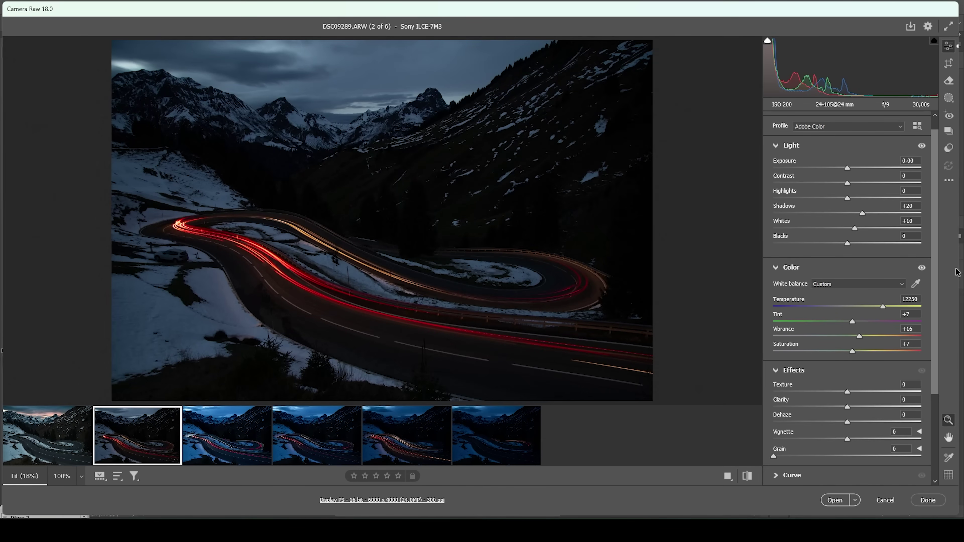
pyautogui.moveTo(863, 213); pyautogui.dragTo(869, 214)
pyautogui.moveTo(847, 168); pyautogui.dragTo(850, 170)
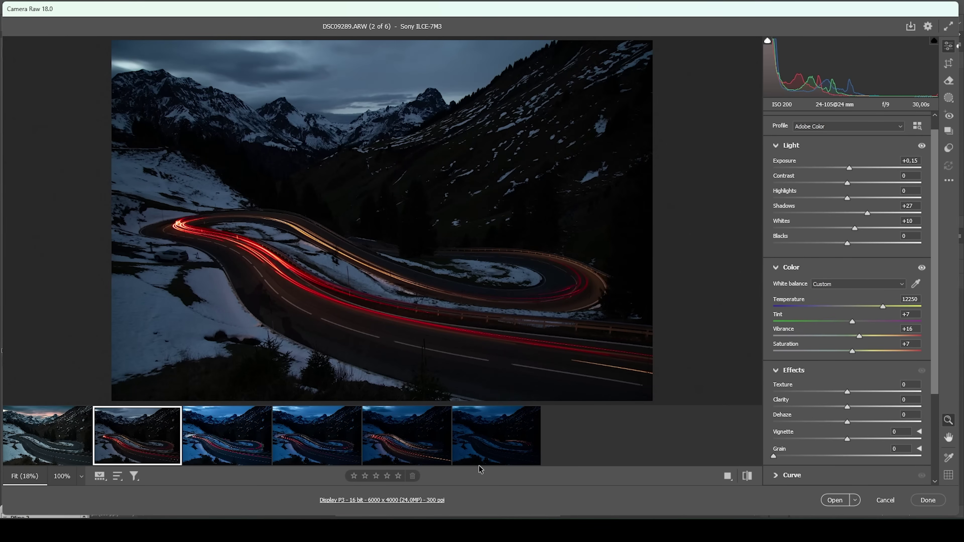
pyautogui.click(488, 459)
pyautogui.keyDown('shift'); pyautogui.click(488, 459); pyautogui.keyUp('shift')
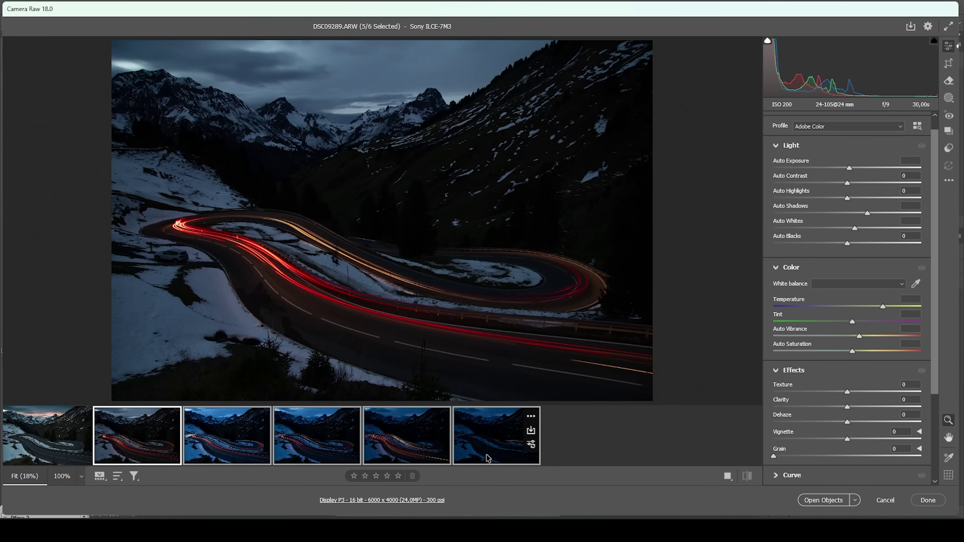
# Sync all settings from DSC09289.ARW to the other trail frames, then add frame 1 to the selection.
pyautogui.rightClick(489, 449)
pyautogui.click(545, 283)
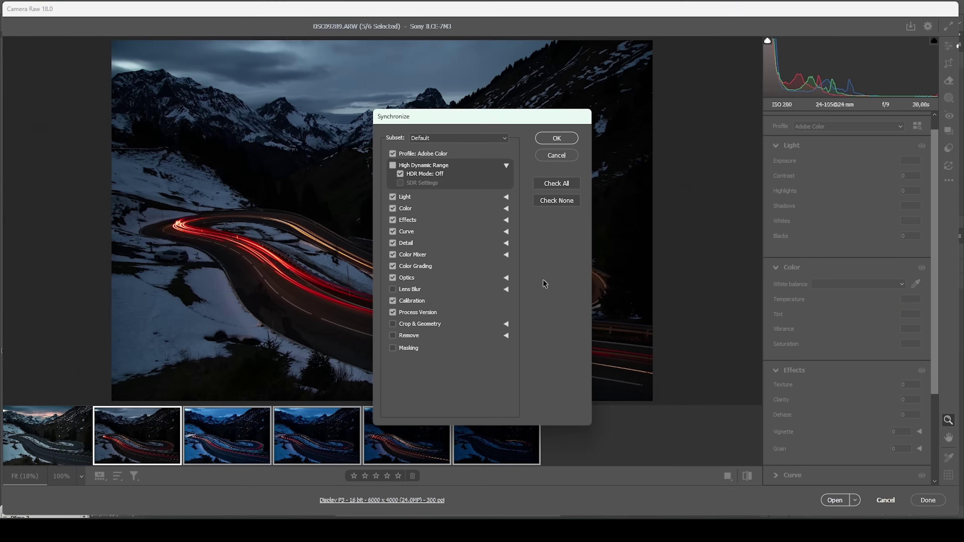
pyautogui.click(558, 183)
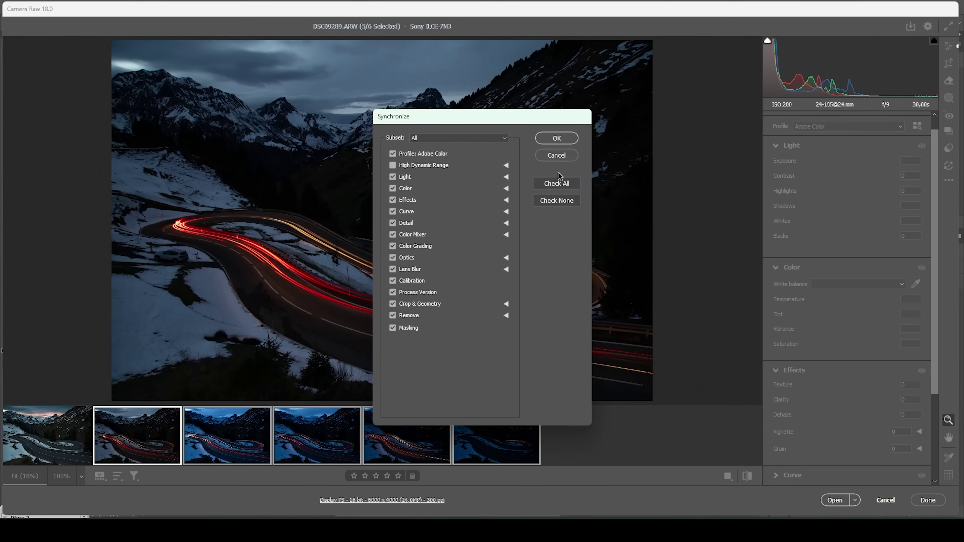
pyautogui.click(556, 138)
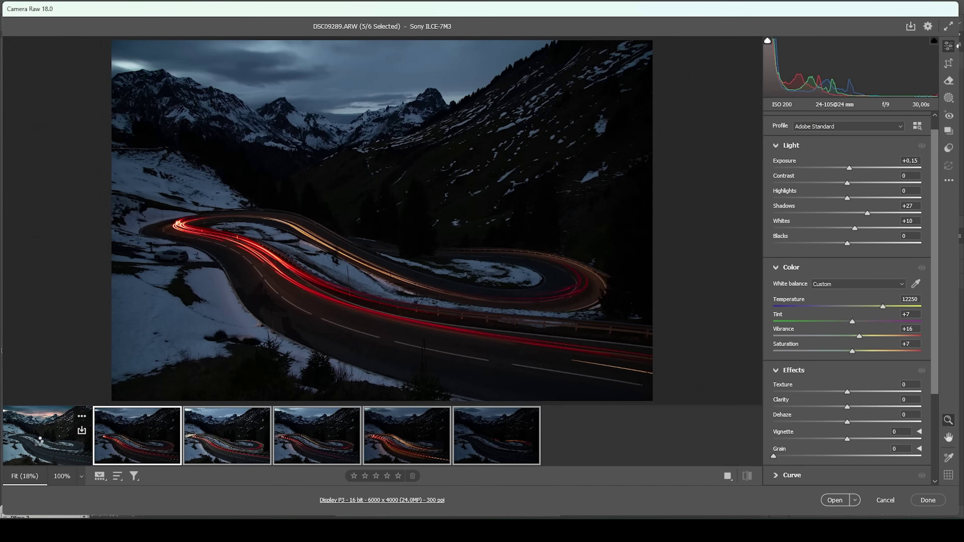
pyautogui.keyDown('ctrl'); pyautogui.click(40, 439); pyautogui.keyUp('ctrl')
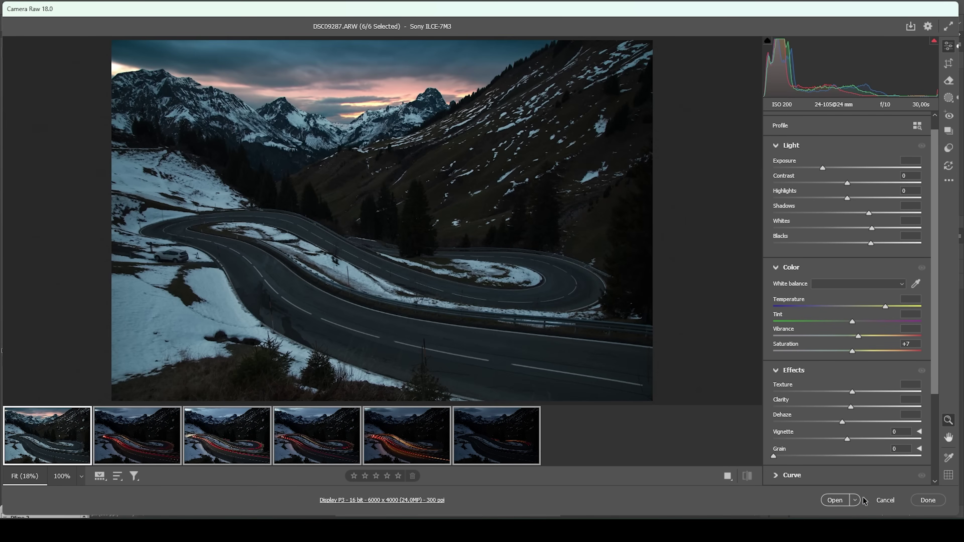
# Open all six photos in Photoshop and select the entire DSC09289.ARW image.
pyautogui.click(835, 501)
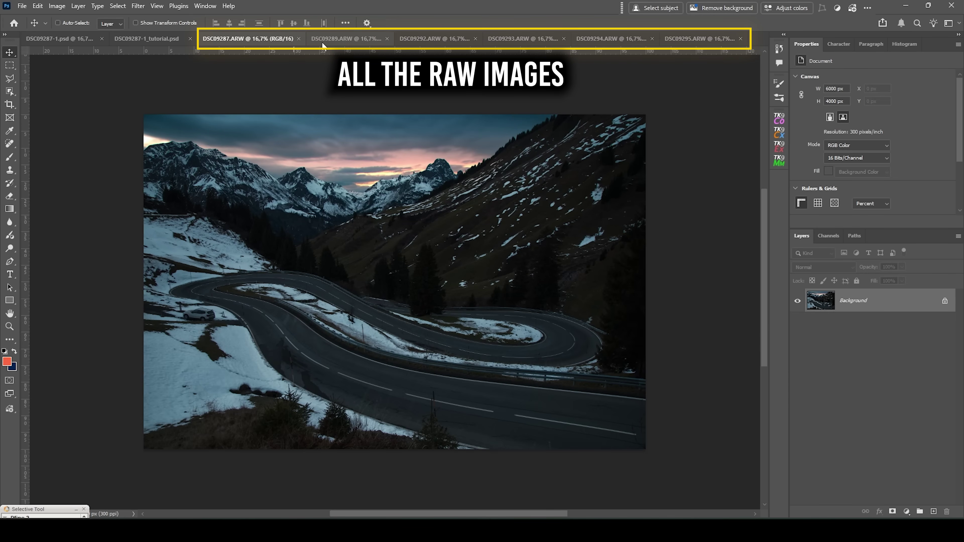
pyautogui.click(331, 40)
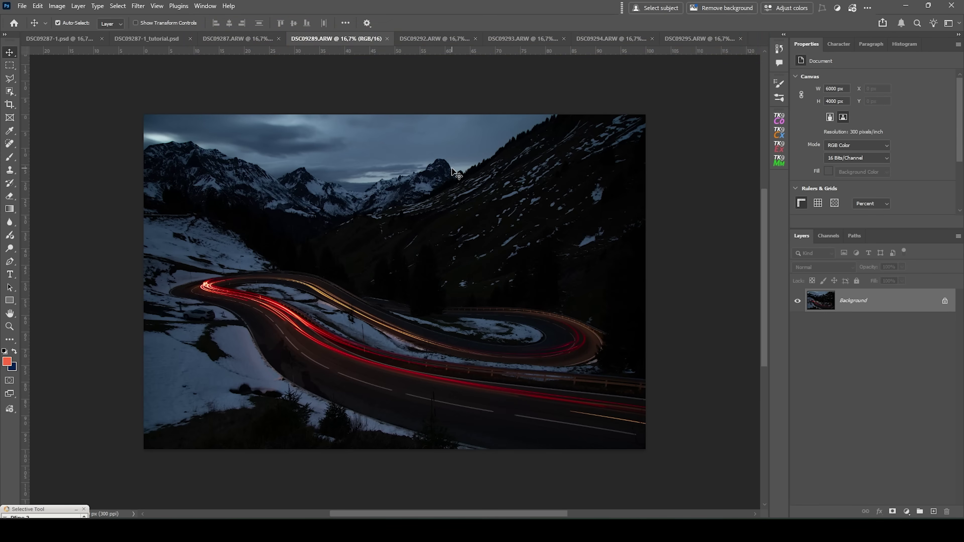
pyautogui.hotkey('ctrl', 'a')
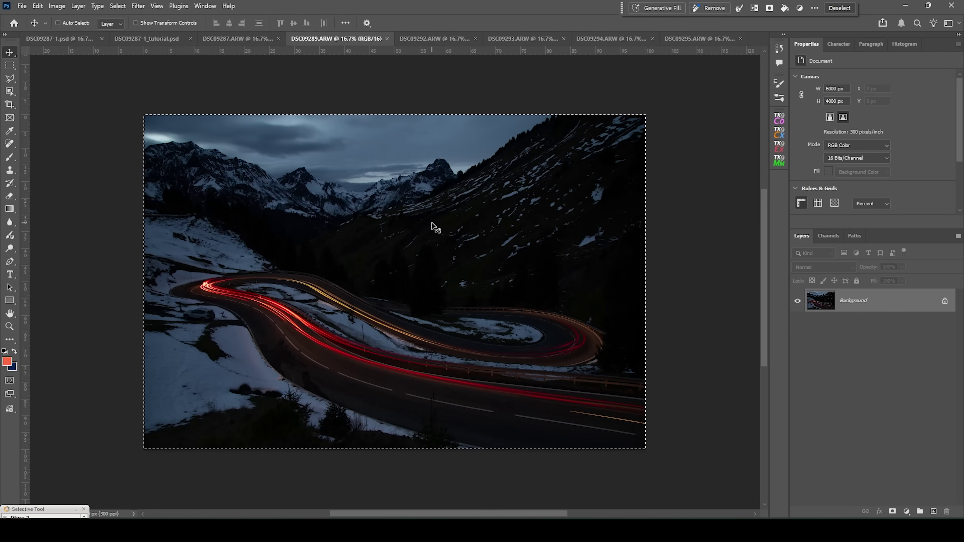
# Paste the light-trail image as Layer 1 in DSC09287.ARW, check its visibility, and close the source tab.
pyautogui.click(224, 41)
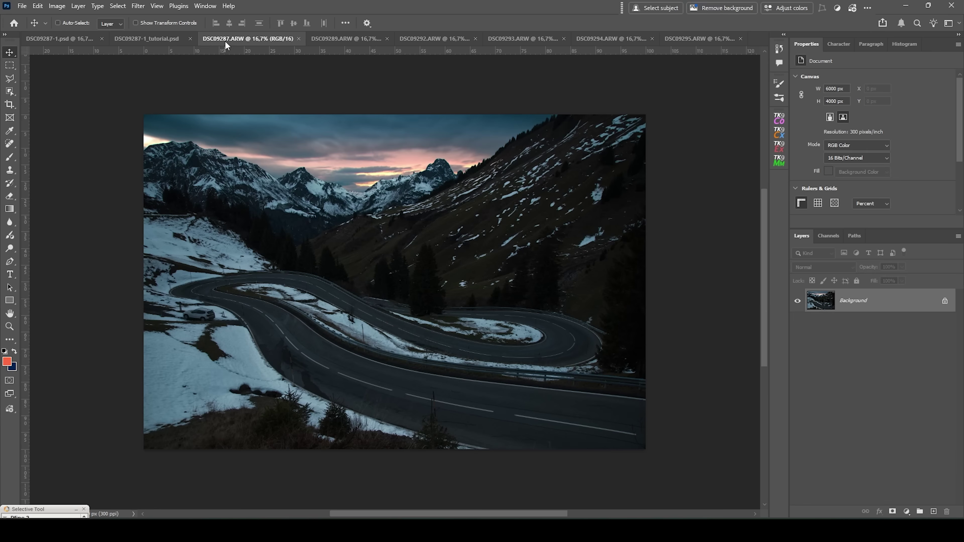
pyautogui.press('ctrl')
pyautogui.moveTo(724, 385); pyautogui.dragTo(725, 385)
pyautogui.click(797, 302)
pyautogui.click(797, 303)
pyautogui.click(798, 303)
pyautogui.click(798, 303)
pyautogui.click(797, 303)
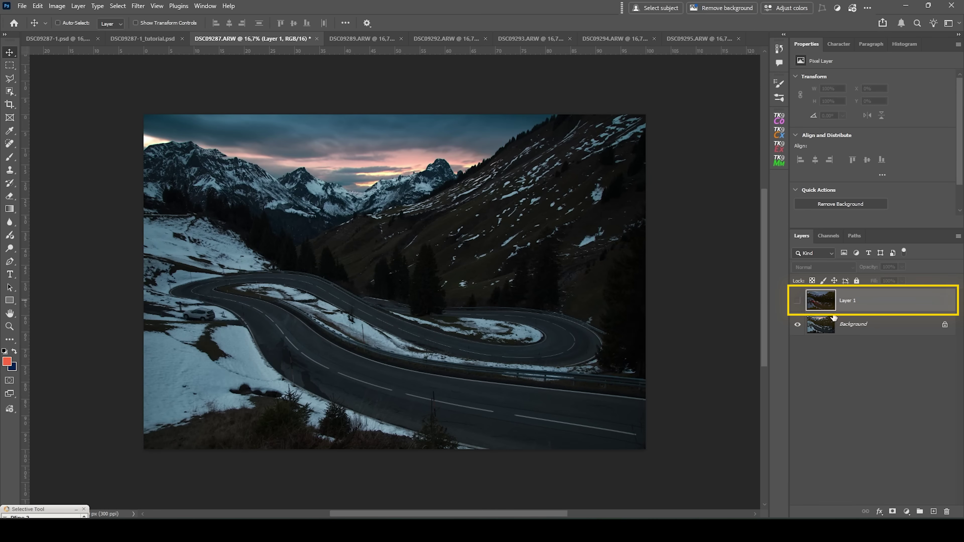
pyautogui.click(797, 303)
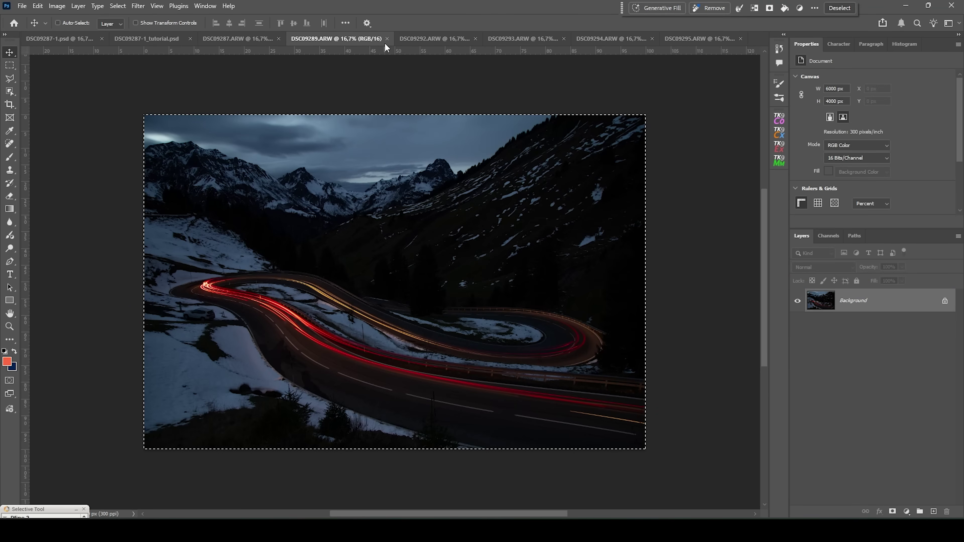
pyautogui.click(532, 38)
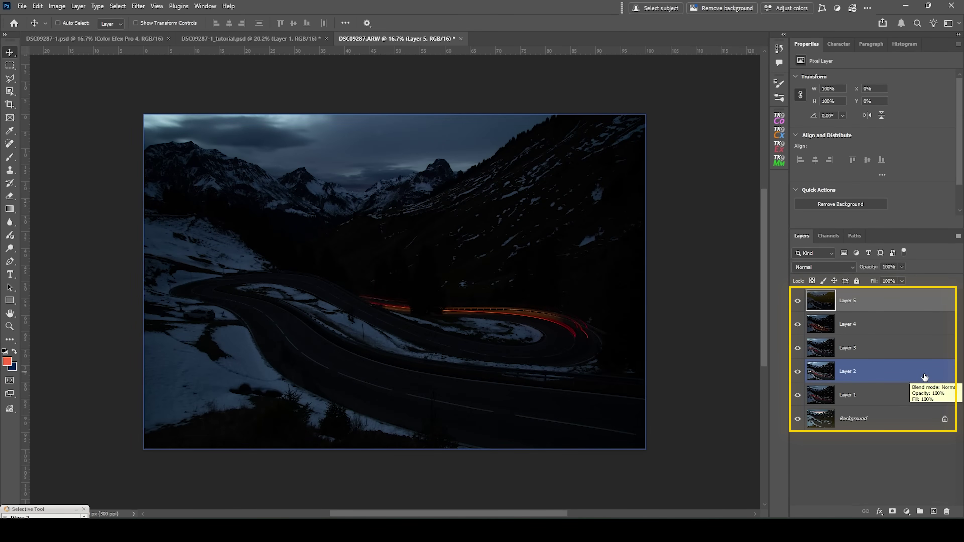
# Hide all five trail layers, then show Layer 1 and set it to Lighten blend mode.
pyautogui.moveTo(797, 301); pyautogui.dragTo(801, 401)
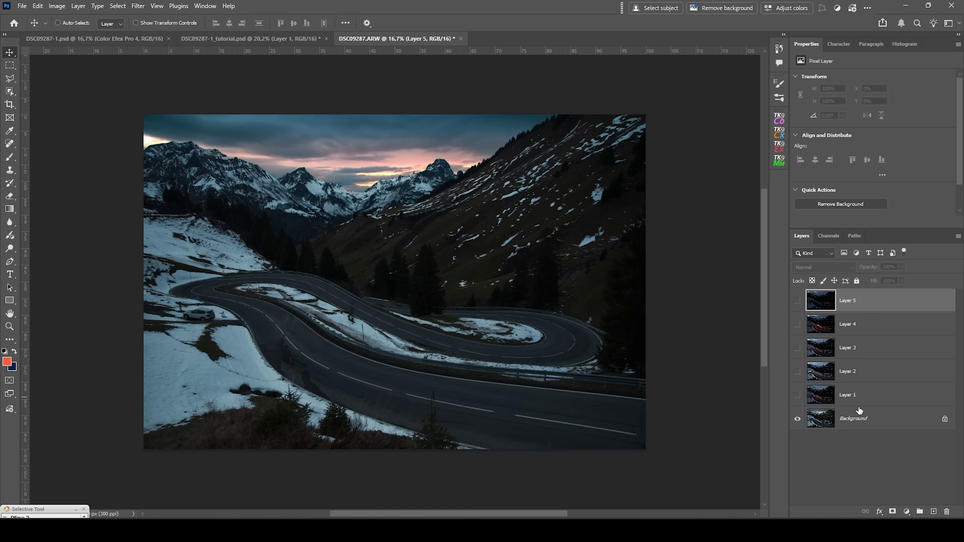
pyautogui.click(864, 403)
pyautogui.click(797, 395)
pyautogui.click(822, 268)
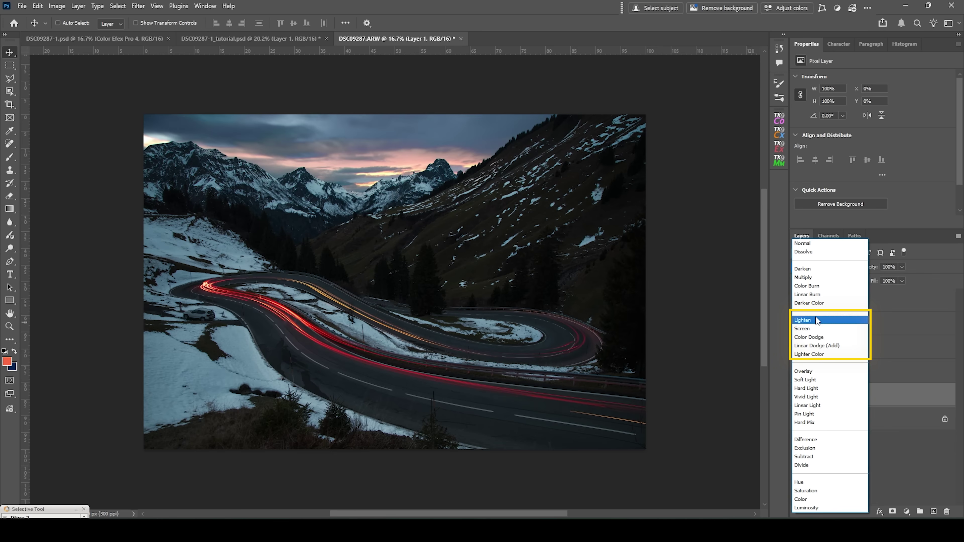
pyautogui.click(816, 323)
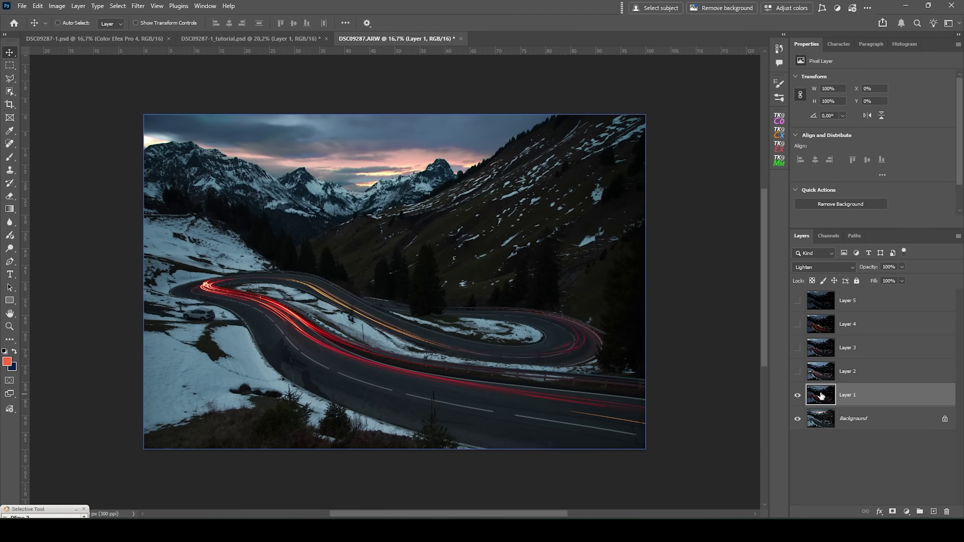
# Compare Layer 1's trails on and off, then give it a hide-all black mask.
pyautogui.click(798, 396)
pyautogui.click(798, 396)
pyautogui.click(797, 396)
pyautogui.click(798, 395)
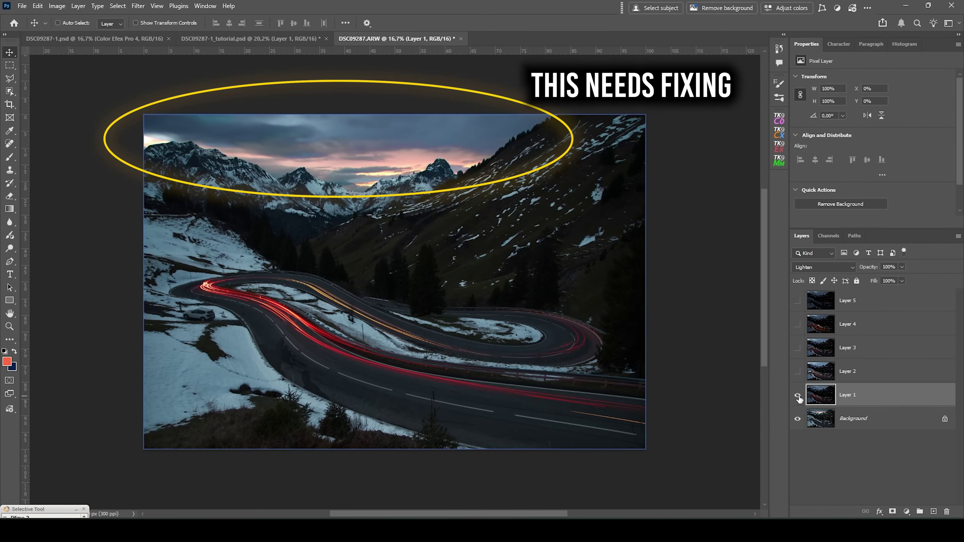
pyautogui.click(798, 396)
pyautogui.click(797, 396)
pyautogui.click(798, 396)
pyautogui.click(798, 395)
pyautogui.click(797, 396)
pyautogui.click(798, 395)
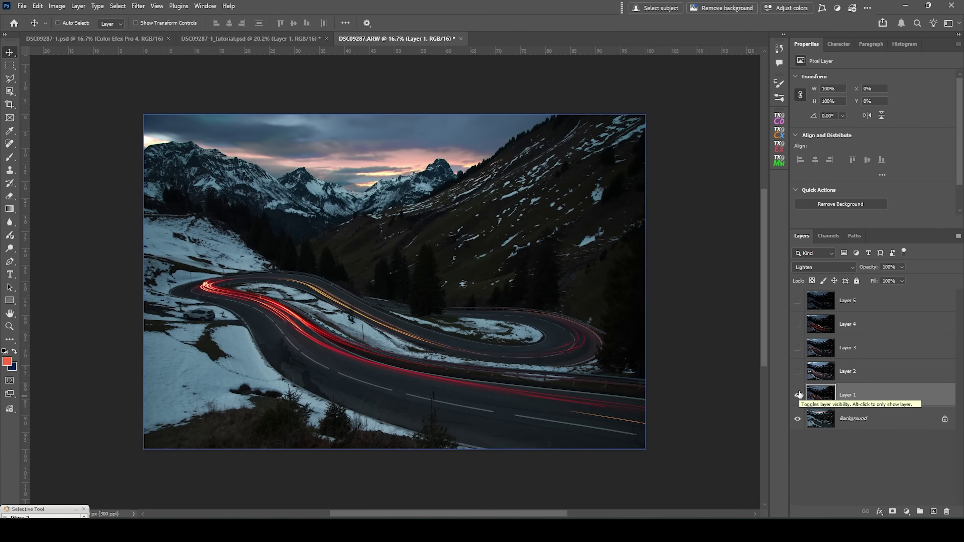
pyautogui.click(798, 396)
pyautogui.click(797, 395)
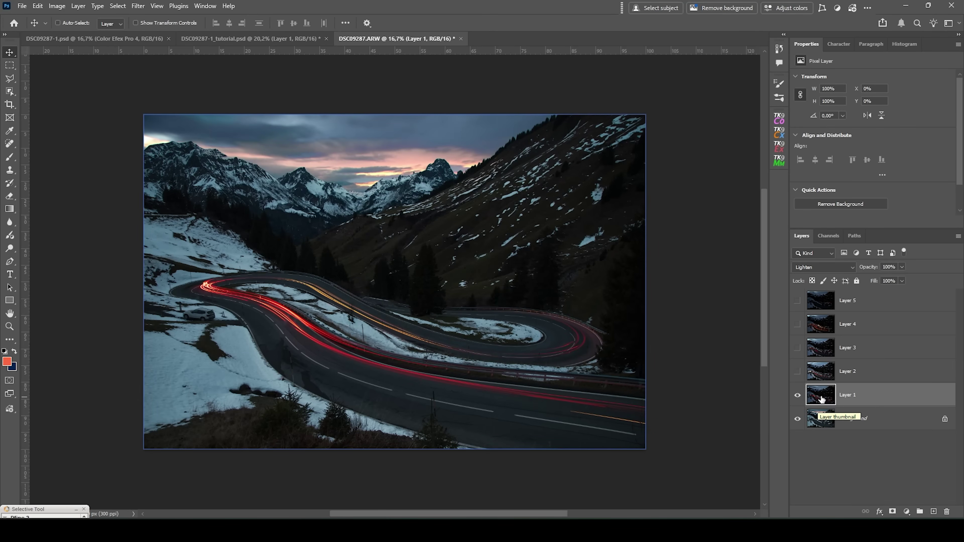
pyautogui.keyDown('alt'); pyautogui.click(893, 513); pyautogui.keyUp('alt')
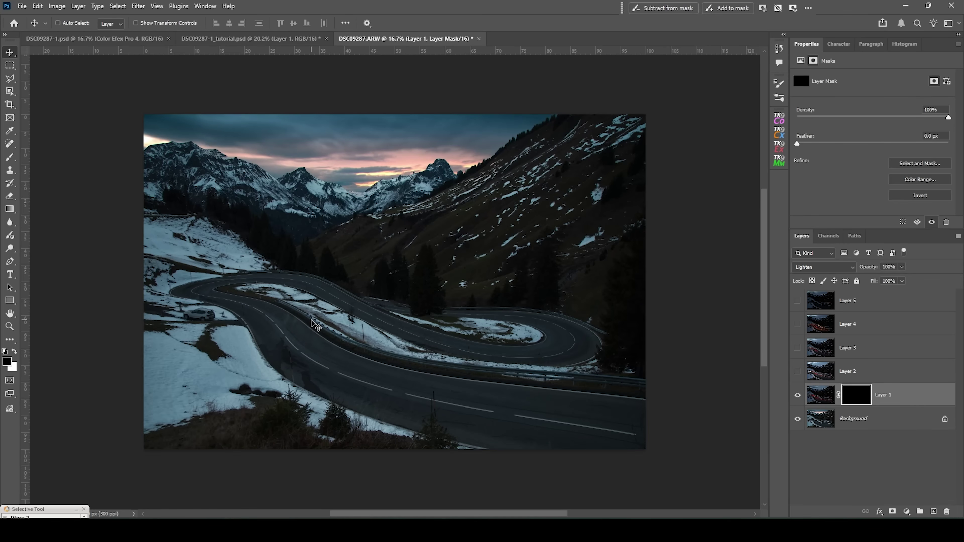
# Paint white with an 855 px soft brush along the road to reveal Layer 1's trails.
pyautogui.press('b')
pyautogui.moveTo(365, 323); pyautogui.dragTo(372, 327)
pyautogui.click(7, 362)
pyautogui.click(636, 323)
pyautogui.click(861, 316)
pyautogui.moveTo(582, 411)
pyautogui.mouseDown()
pyautogui.moveTo(437, 392)
pyautogui.moveTo(574, 396)
pyautogui.moveTo(341, 375)
pyautogui.moveTo(260, 321)
pyautogui.moveTo(262, 310)
pyautogui.moveTo(214, 296)
pyautogui.moveTo(220, 305)
pyautogui.moveTo(221, 291)
pyautogui.moveTo(208, 292)
pyautogui.moveTo(296, 284)
pyautogui.moveTo(271, 281)
pyautogui.moveTo(395, 328)
pyautogui.moveTo(388, 324)
pyautogui.moveTo(530, 353)
pyautogui.moveTo(571, 349)
pyautogui.moveTo(539, 326)
pyautogui.moveTo(588, 349)
pyautogui.moveTo(500, 320)
pyautogui.moveTo(442, 320)
pyautogui.moveTo(535, 385)
pyautogui.moveTo(556, 416)
pyautogui.moveTo(604, 401)
pyautogui.mouseUp()
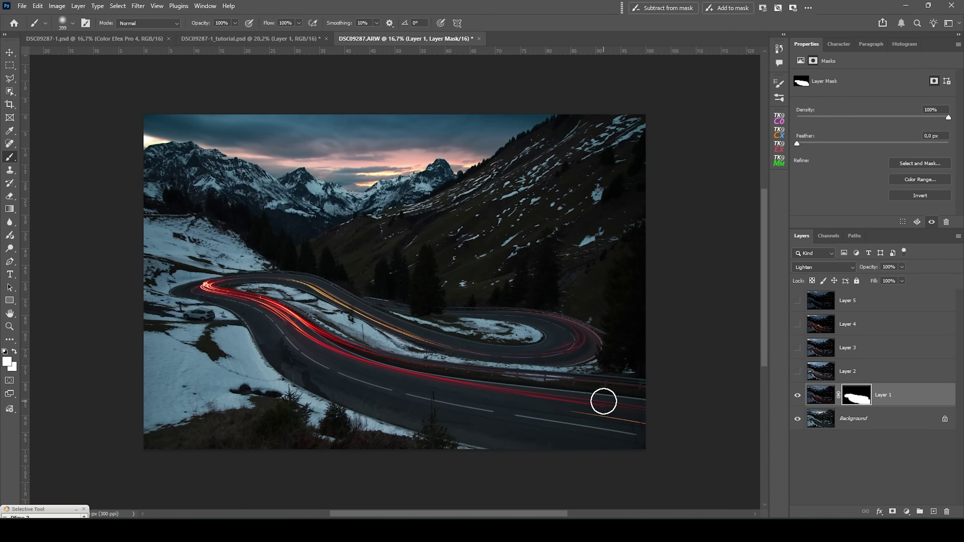
# Show Layer 2, set it to Lighten, add a hide-all mask, and paint in its trails.
pyautogui.click(886, 378)
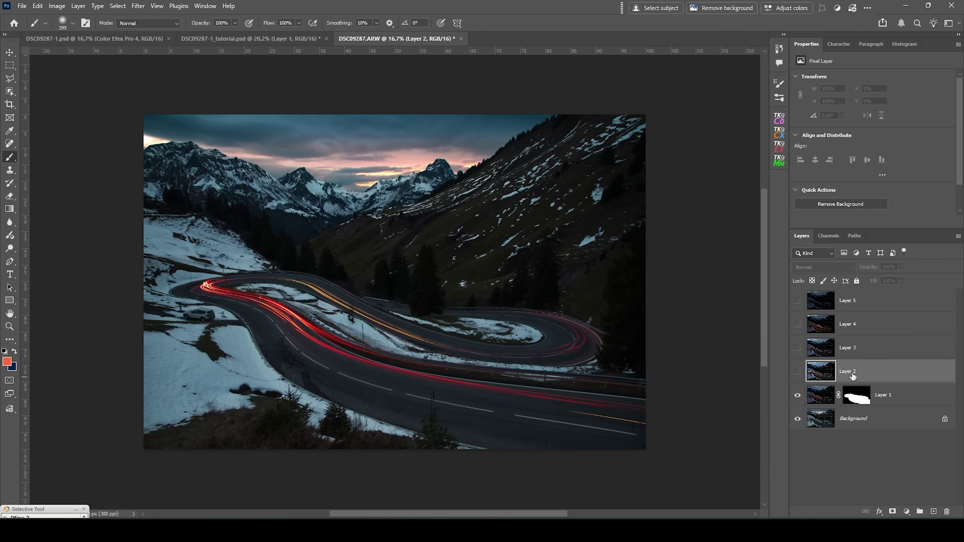
pyautogui.click(797, 371)
pyautogui.click(816, 266)
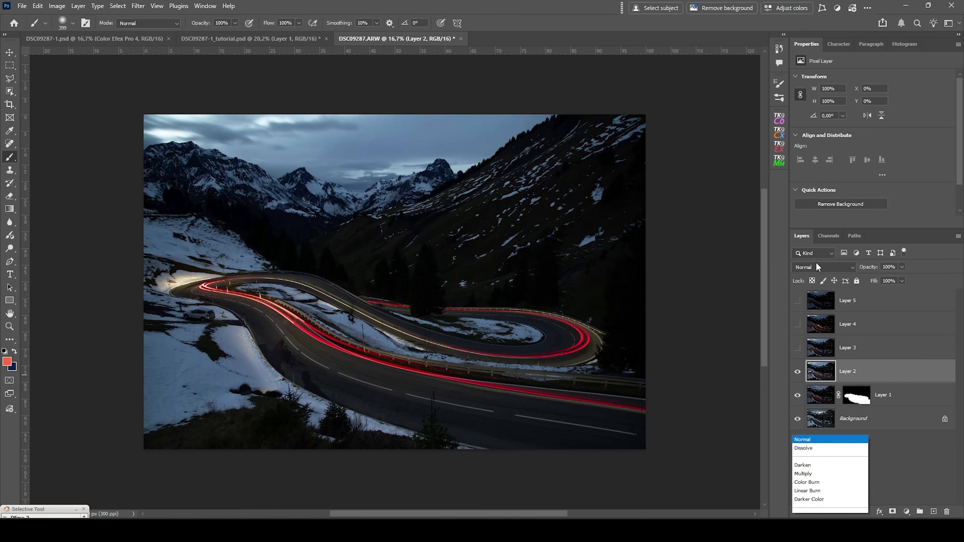
pyautogui.click(816, 321)
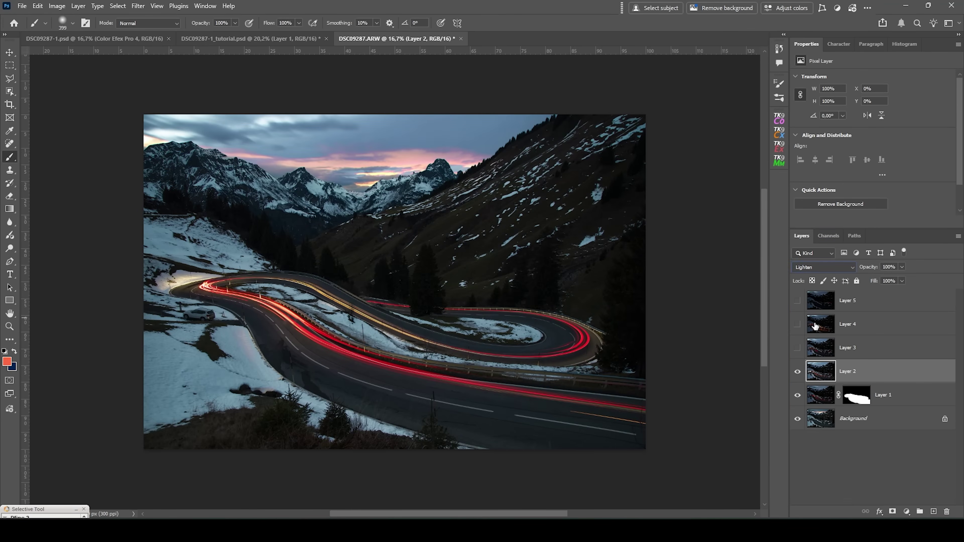
pyautogui.keyDown('alt'); pyautogui.click(893, 511); pyautogui.keyUp('alt')
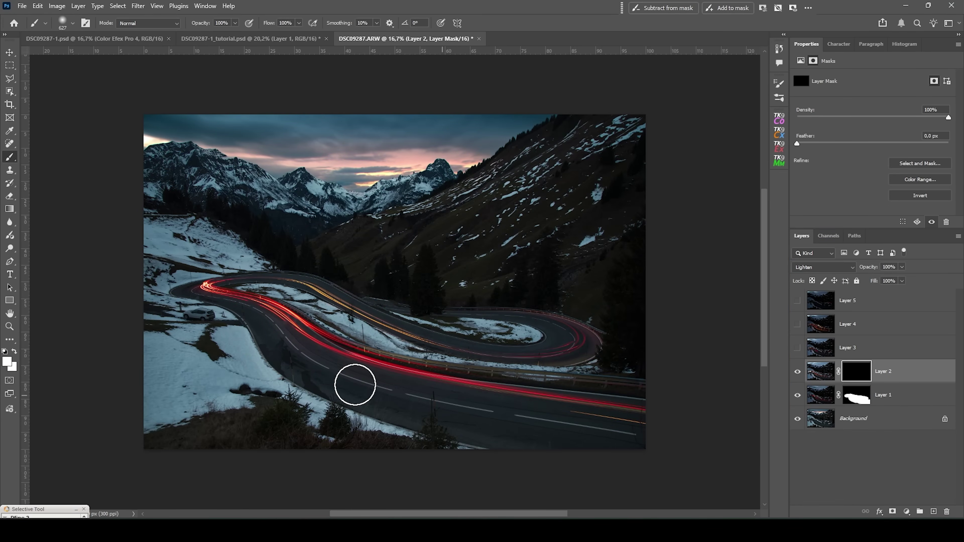
pyautogui.moveTo(363, 362)
pyautogui.mouseDown()
pyautogui.moveTo(259, 315)
pyautogui.moveTo(214, 306)
pyautogui.moveTo(239, 296)
pyautogui.moveTo(193, 302)
pyautogui.moveTo(285, 293)
pyautogui.moveTo(361, 318)
pyautogui.moveTo(608, 346)
pyautogui.mouseUp()
# Show Layer 3 and set it to Lighten, then select Layers 1 through 5.
pyautogui.click(797, 348)
pyautogui.click(850, 348)
pyautogui.click(824, 267)
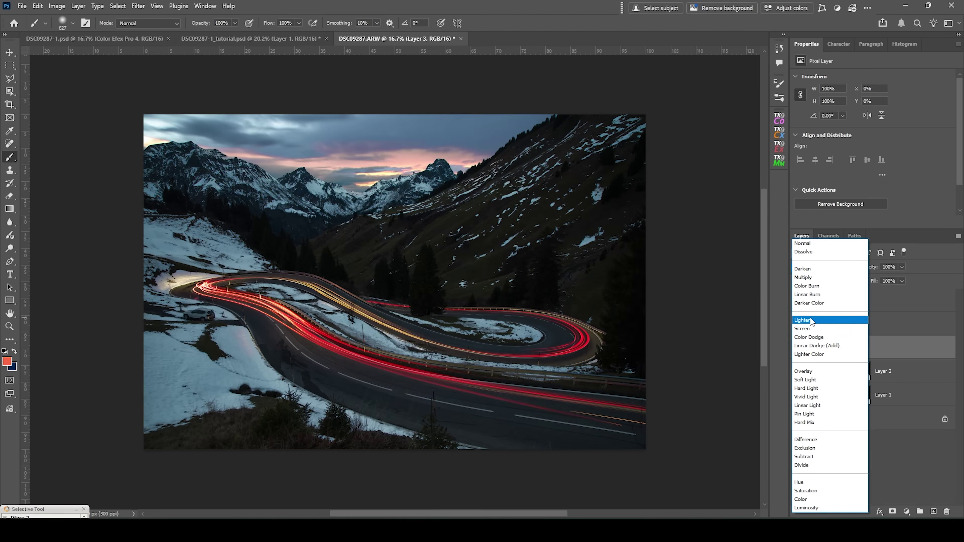
pyautogui.click(810, 320)
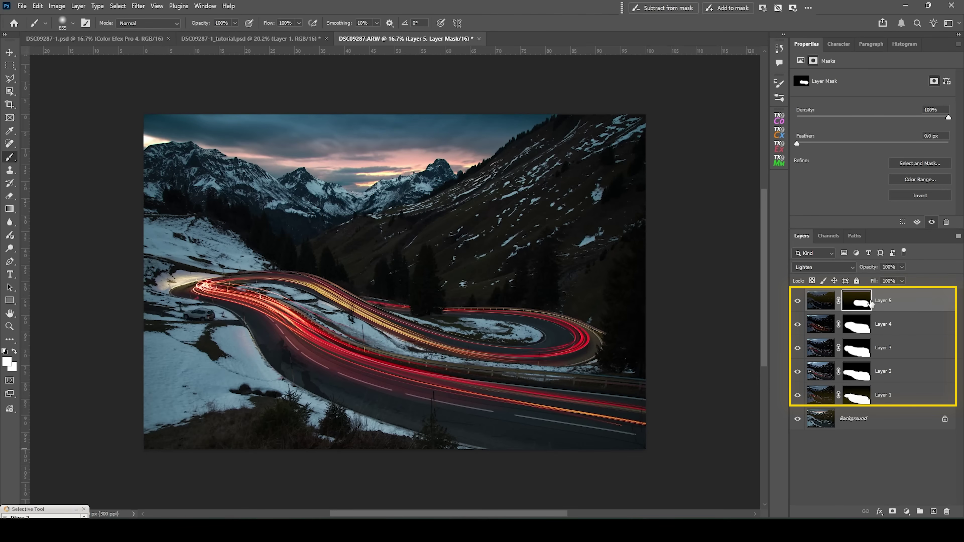
pyautogui.keyDown('shift'); pyautogui.click(894, 396); pyautogui.keyUp('shift')
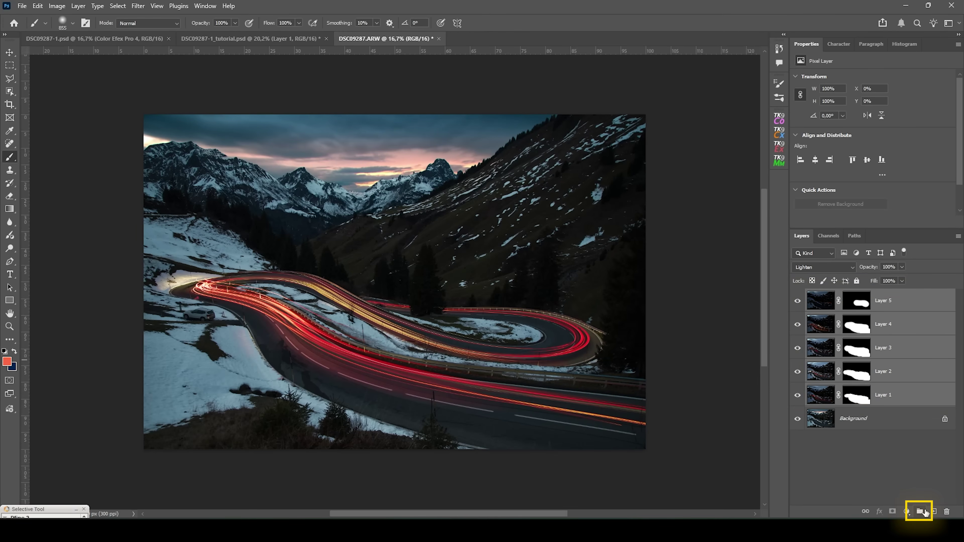
# Group Layers 1–5 as Group 1 and add a Curves adjustment clipped to it.
pyautogui.click(920, 512)
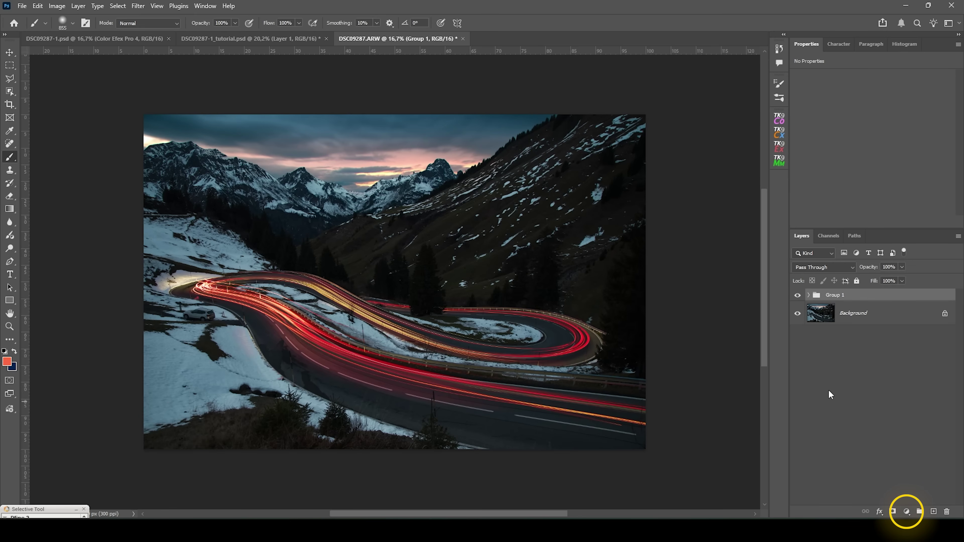
pyautogui.click(906, 511)
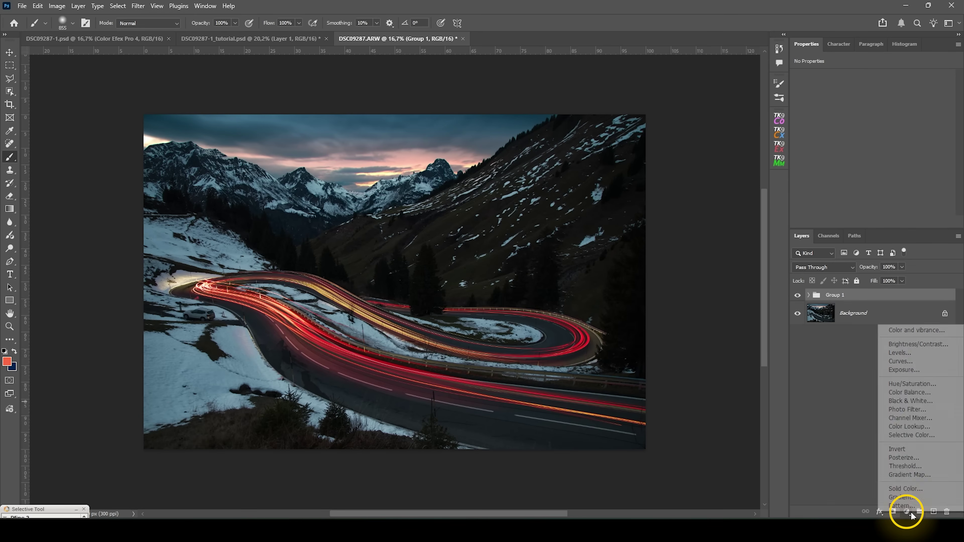
pyautogui.click(899, 363)
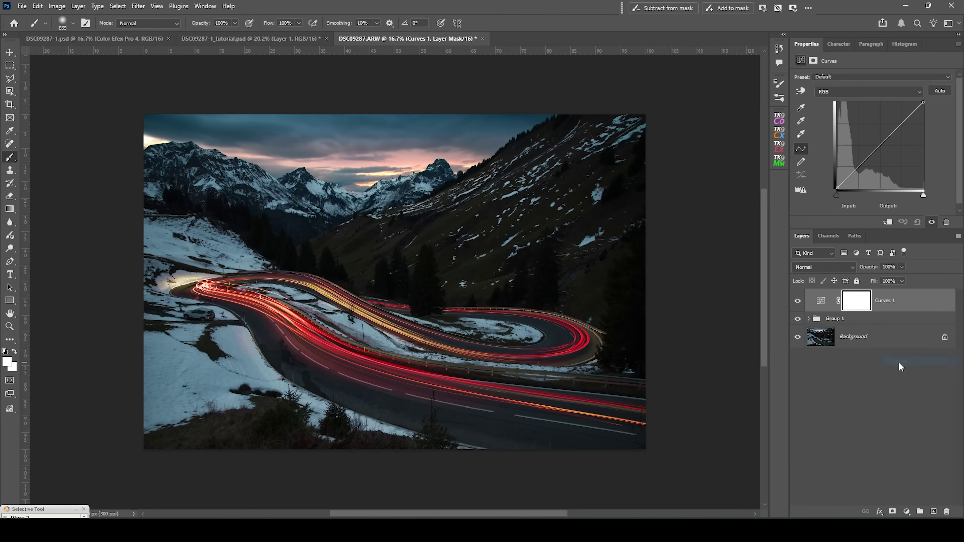
pyautogui.keyDown('alt'); pyautogui.click(831, 311); pyautogui.keyUp('alt')
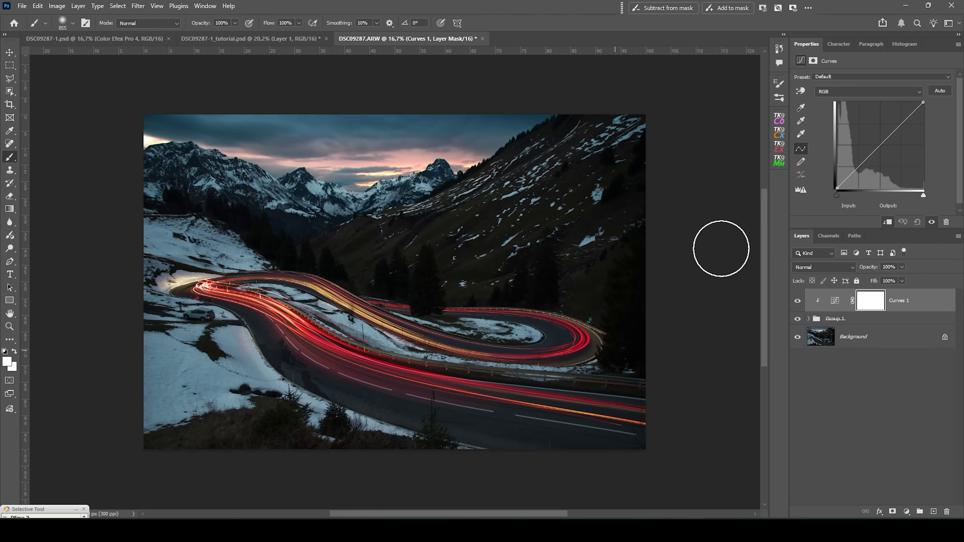
# Shape Curves 1 to lift 125 to 139 and lower the midpoint, then add empty Layer 6.
pyautogui.click(924, 102)
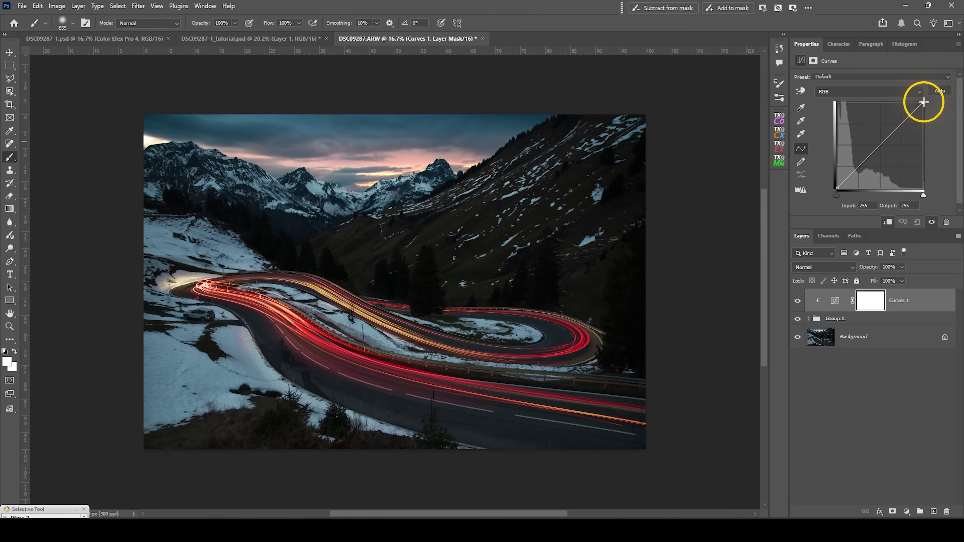
pyautogui.moveTo(927, 98); pyautogui.dragTo(905, 97)
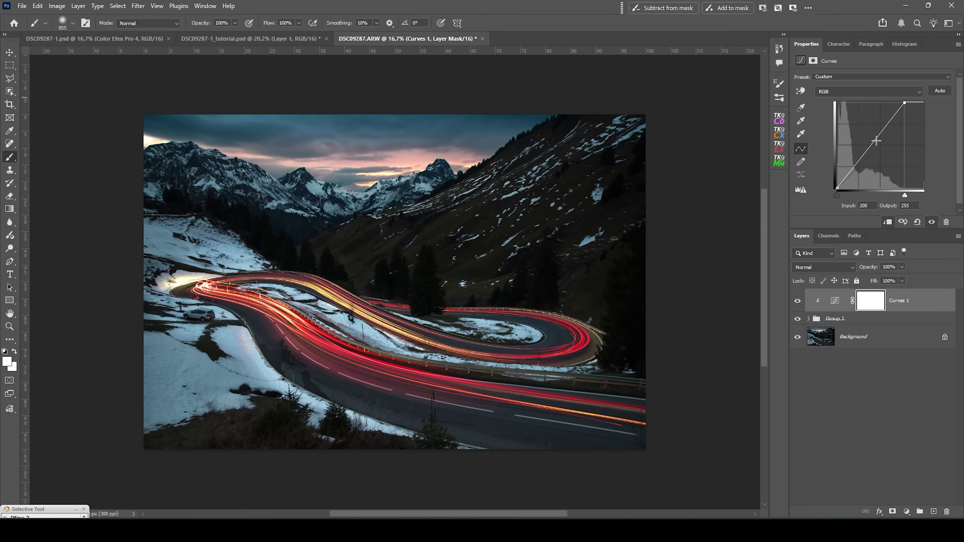
pyautogui.click(879, 134)
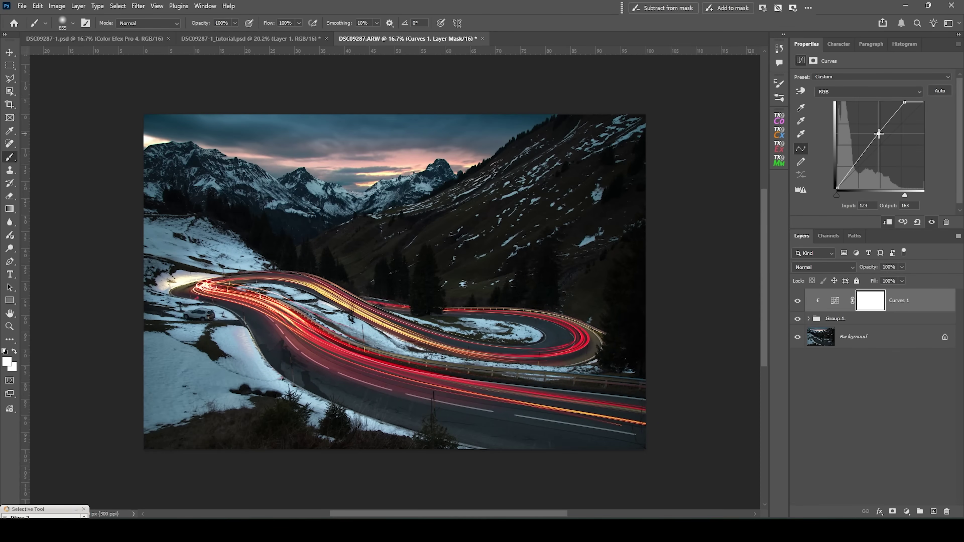
pyautogui.moveTo(879, 135); pyautogui.dragTo(880, 142)
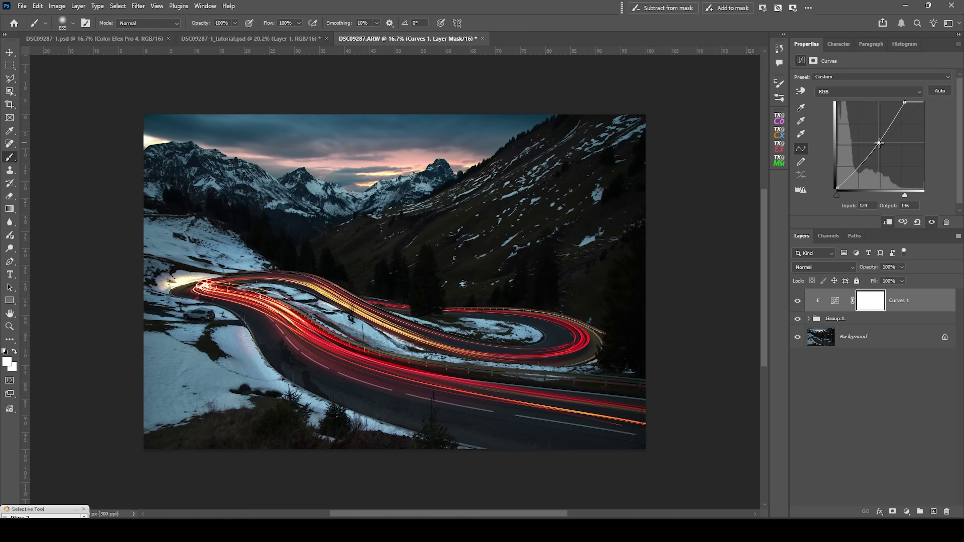
pyautogui.click(798, 304)
pyautogui.click(799, 304)
pyautogui.click(798, 304)
pyautogui.click(933, 511)
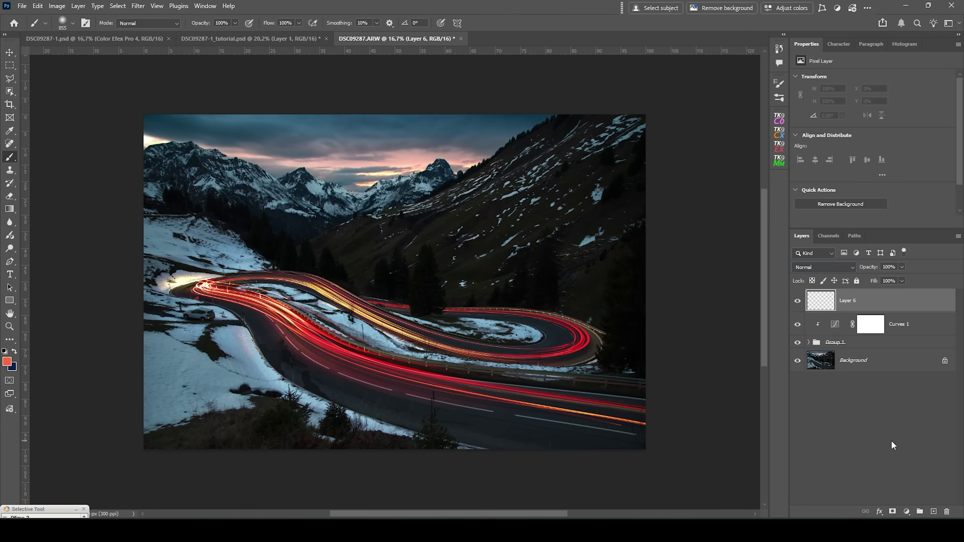
# Set Layer 6's blend mode to Hard Light and the brush opacity to 10%.
pyautogui.click(831, 268)
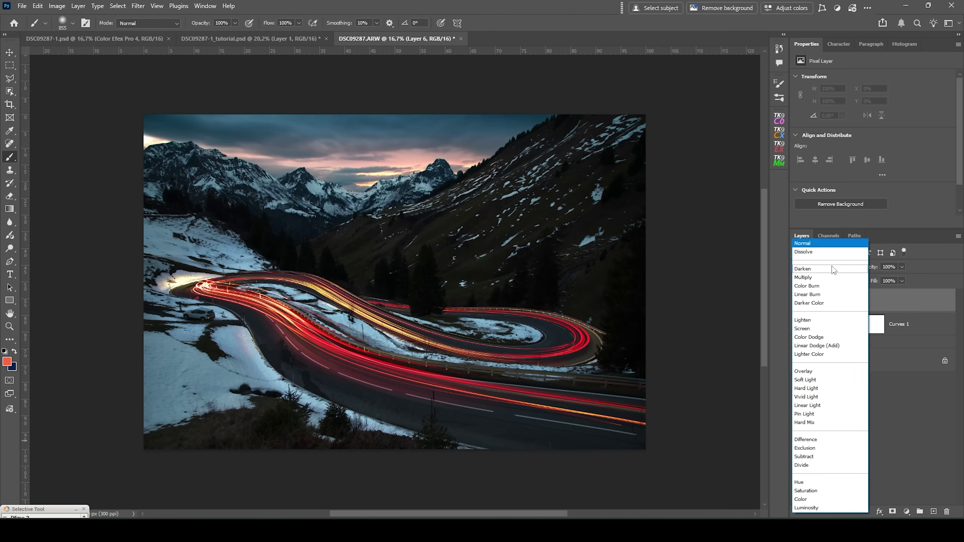
pyautogui.click(823, 389)
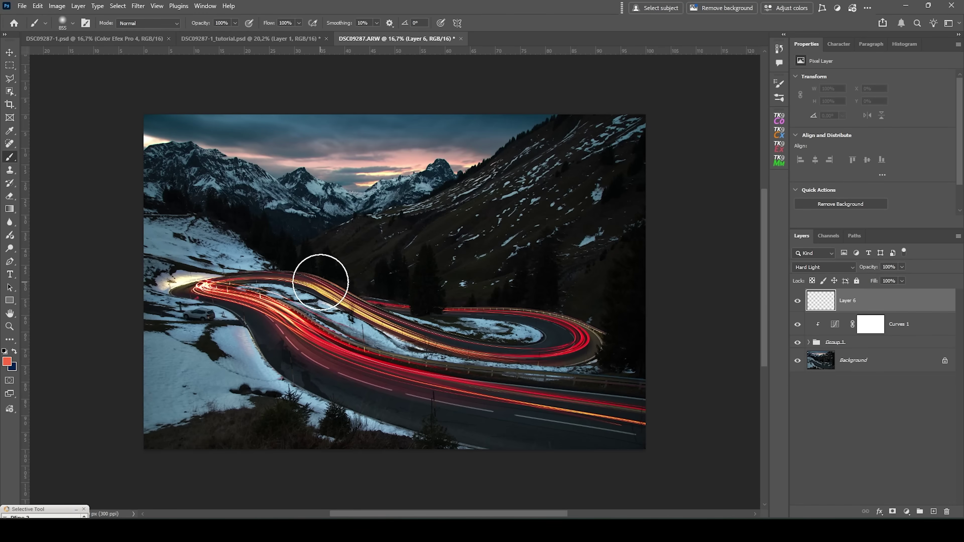
pyautogui.click(236, 23)
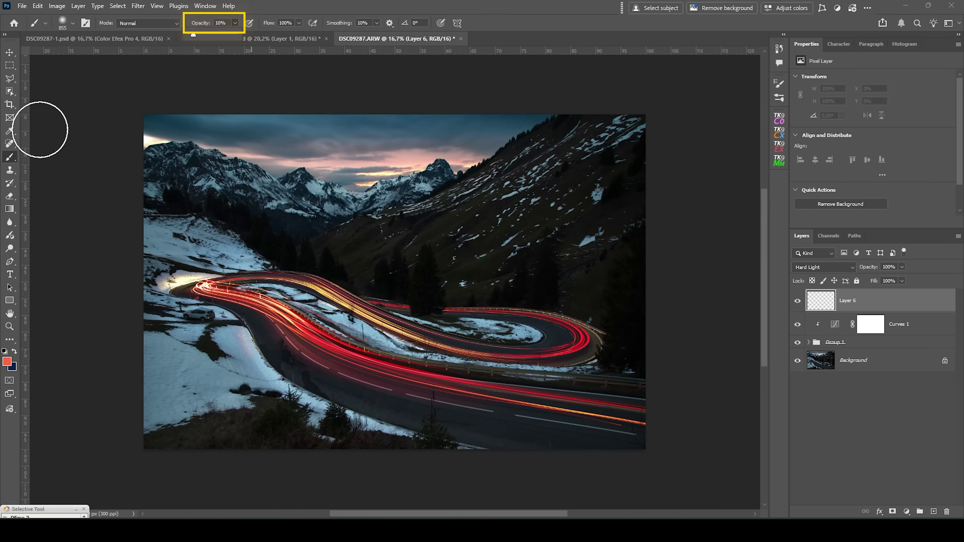
pyautogui.click(235, 23)
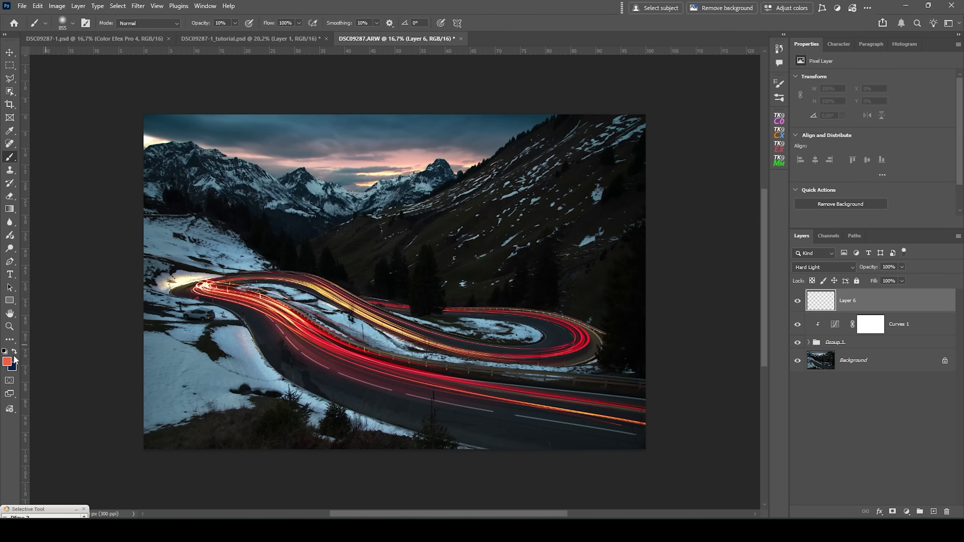
# Paint soft red glow with a large brush (747 px, then 387 px) over the left-bend and right-hairpin trails, then choose yellow.
pyautogui.keyDown('alt'); pyautogui.rightClick(214, 283); pyautogui.keyUp('alt')
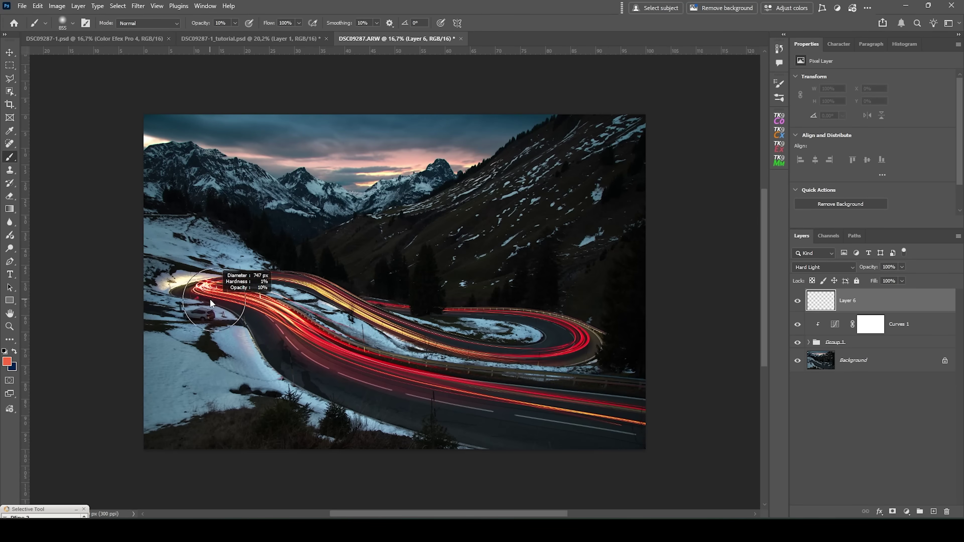
pyautogui.moveTo(200, 280)
pyautogui.mouseDown()
pyautogui.moveTo(210, 296)
pyautogui.moveTo(257, 304)
pyautogui.moveTo(315, 340)
pyautogui.mouseUp()
pyautogui.keyDown('alt'); pyautogui.rightClick(243, 305); pyautogui.keyUp('alt')
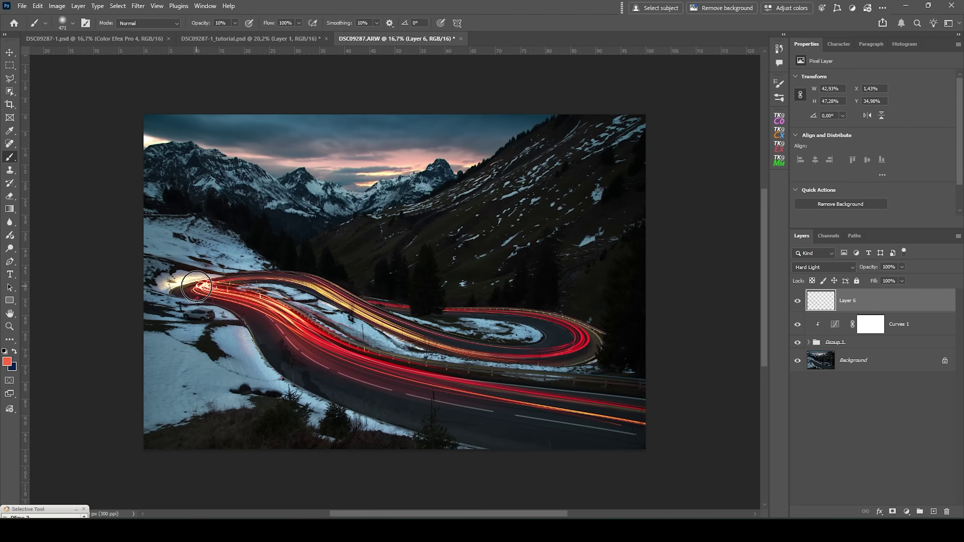
pyautogui.keyDown('alt'); pyautogui.rightClick(582, 334); pyautogui.keyUp('alt')
pyautogui.moveTo(581, 334)
pyautogui.mouseDown()
pyautogui.moveTo(559, 327)
pyautogui.moveTo(549, 347)
pyautogui.mouseUp()
pyautogui.keyDown('alt'); pyautogui.rightClick(549, 347); pyautogui.keyUp('alt')
pyautogui.keyDown('alt'); pyautogui.click(494, 326); pyautogui.keyUp('alt')
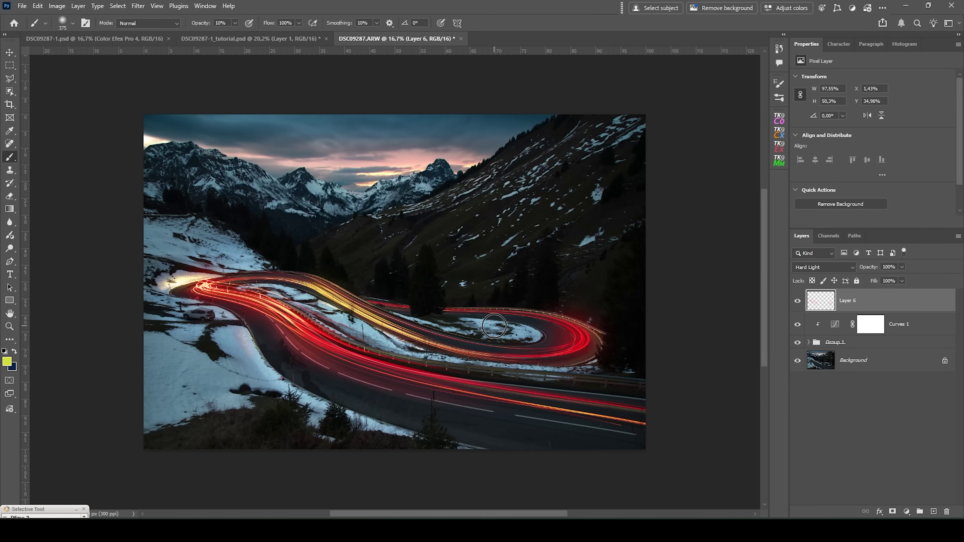